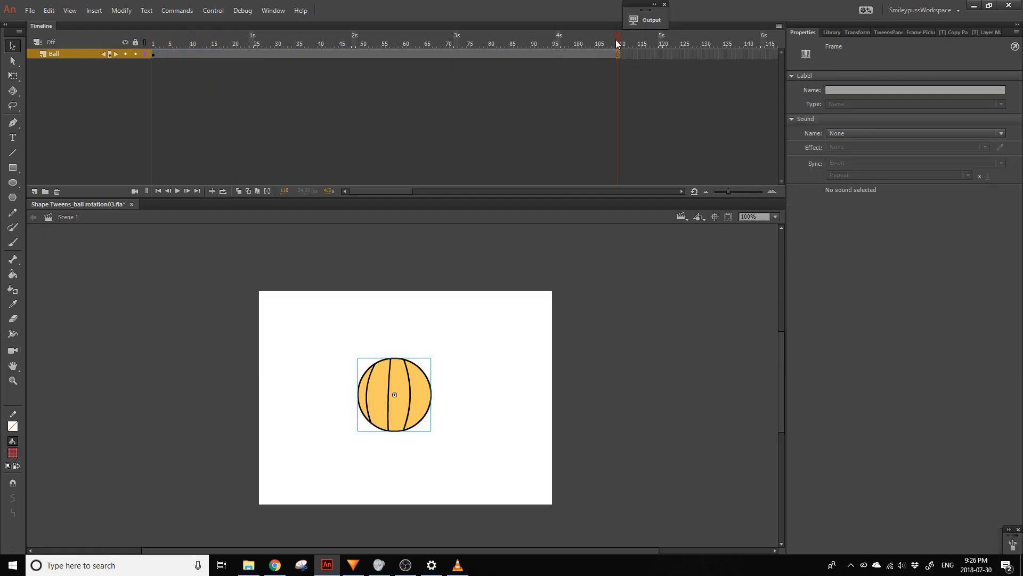
pyautogui.press('Return')
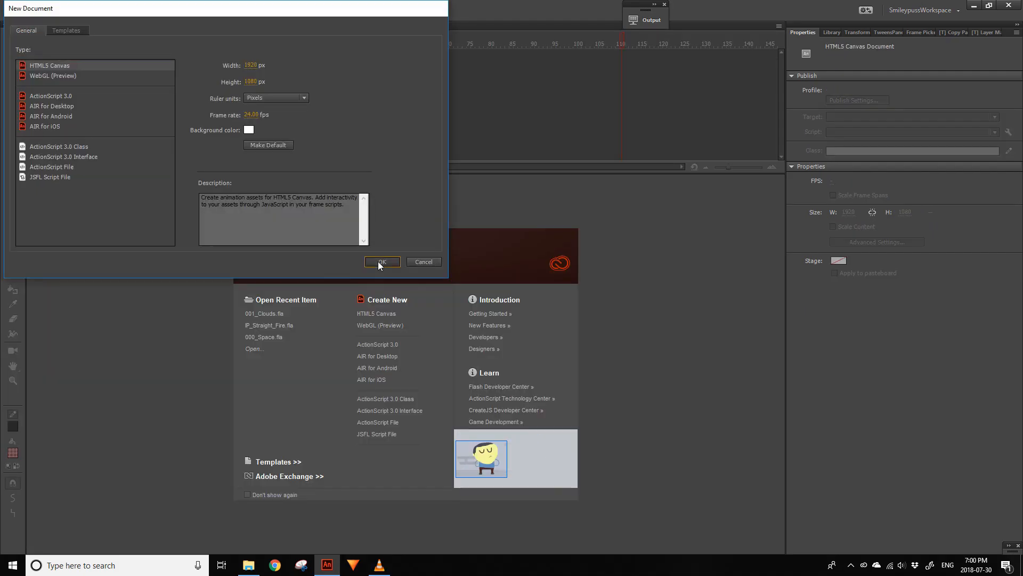
# - Create a 1920 × 1080 px HTML5 Canvas document at 24 fps and extend its layer to frame 101
pyautogui.click(381, 262)
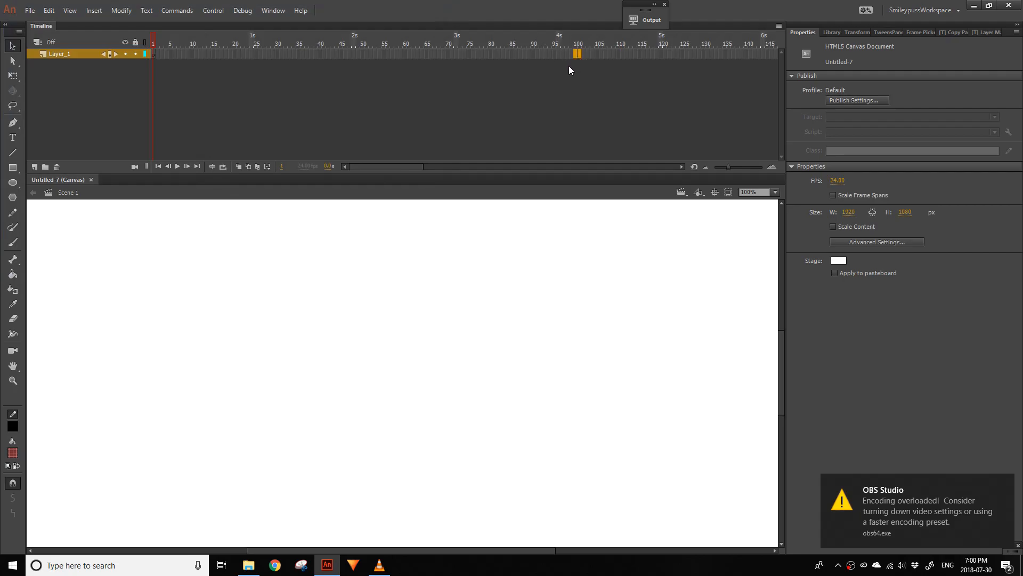
pyautogui.press('F5')
# - Rename the main timeline's layer as Ball
pyautogui.click(72, 56)
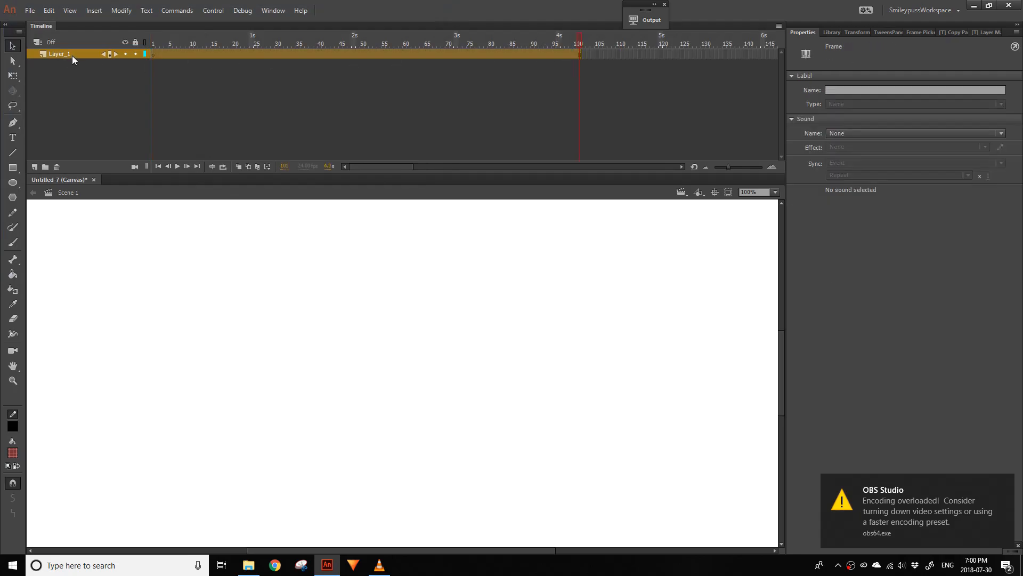
pyautogui.doubleClick(63, 53)
pyautogui.write('Ball')
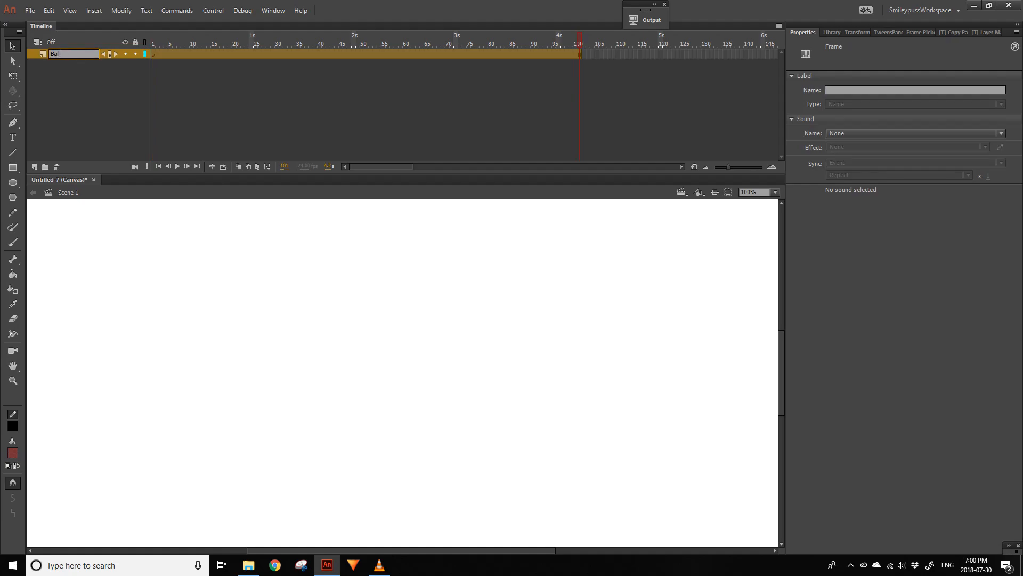
pyautogui.press('Return')
# - Draw a circle about 339 px across near the stage centre with fill #FFCC66 and a 3.5 black stroke
pyautogui.click(12, 182)
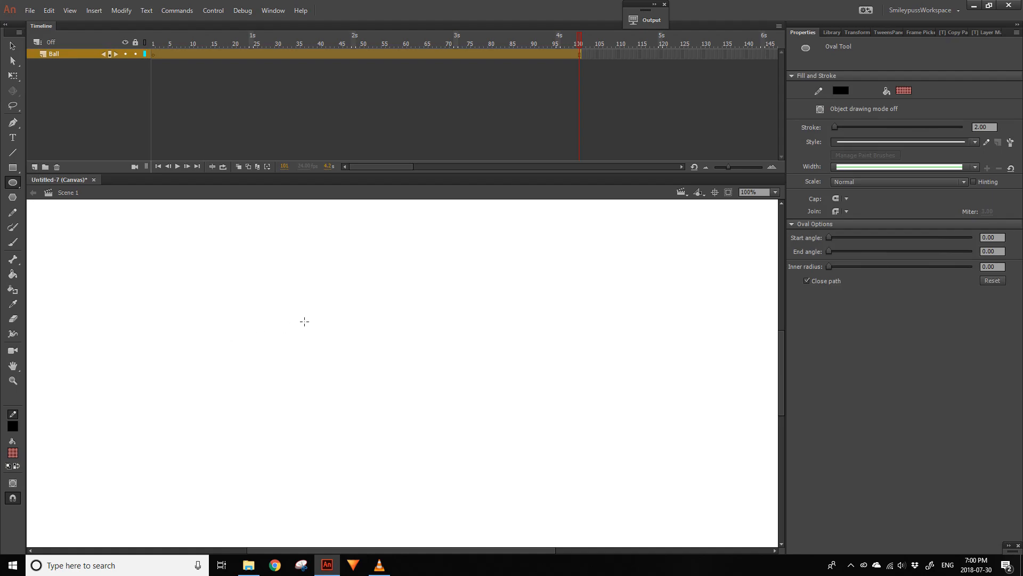
pyautogui.click(13, 453)
pyautogui.click(163, 385)
pyautogui.click(13, 452)
pyautogui.click(184, 397)
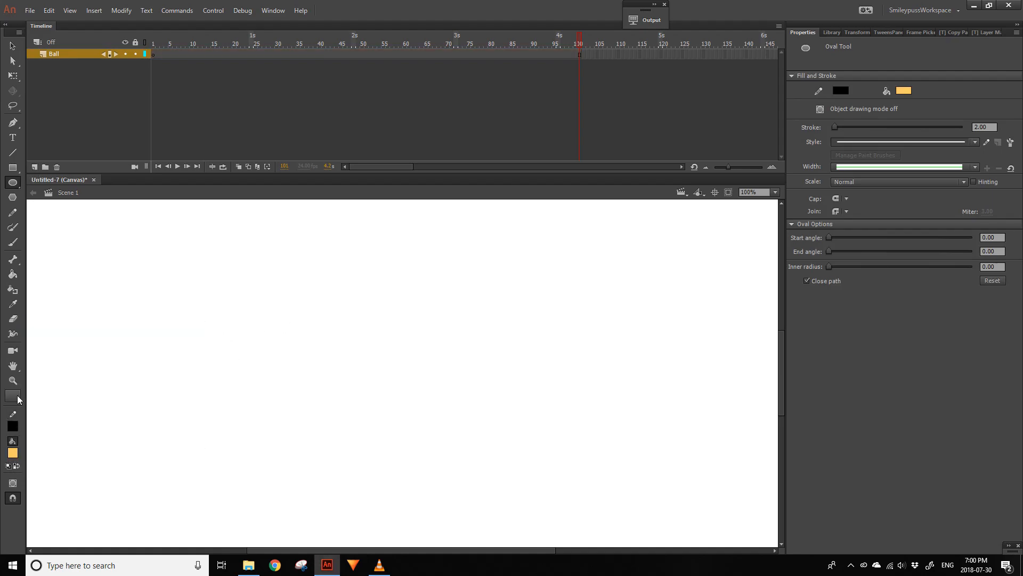
pyautogui.click(978, 126)
pyautogui.press('Return')
pyautogui.moveTo(269, 270); pyautogui.dragTo(450, 388)
# - Convert the whole circle into a Graphic symbol named Ball with centre registration
pyautogui.click(12, 46)
pyautogui.moveTo(227, 505); pyautogui.dragTo(545, 228)
pyautogui.press('F8')
pyautogui.write('Ball')
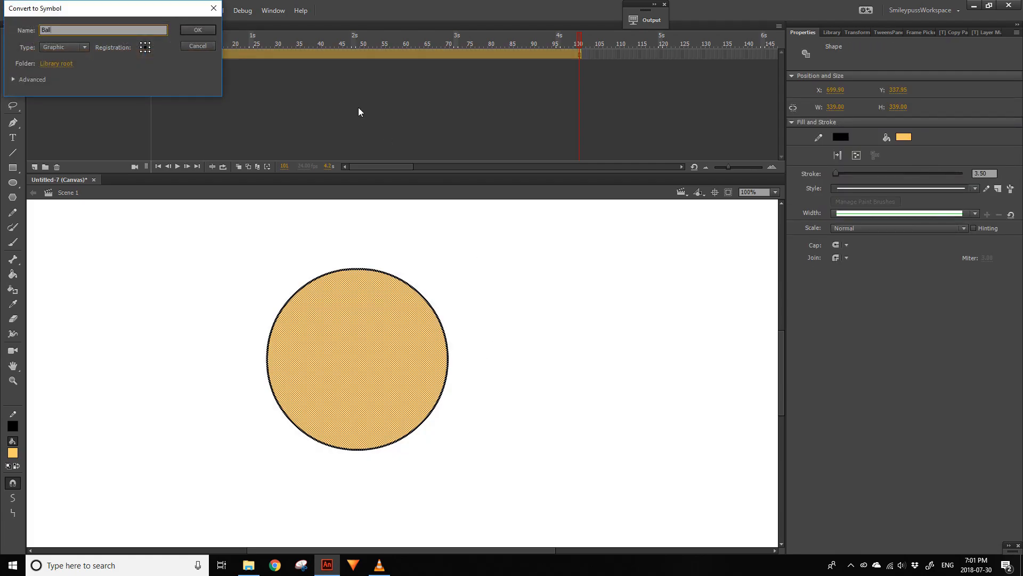
pyautogui.press('Return')
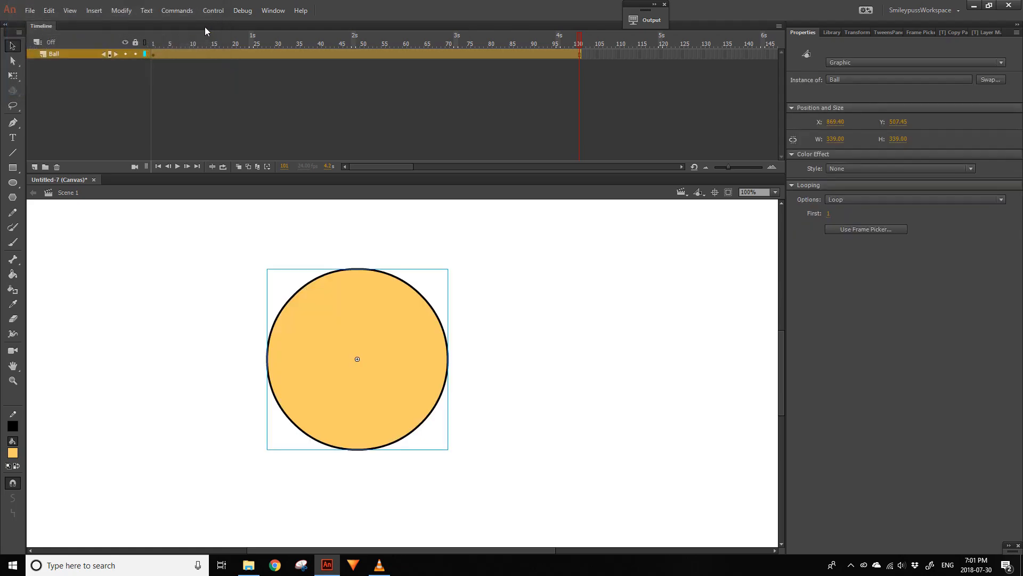
# - Inside the Ball symbol, extend the circle's layer to frame 110 and rename it Base
pyautogui.doubleClick(393, 343)
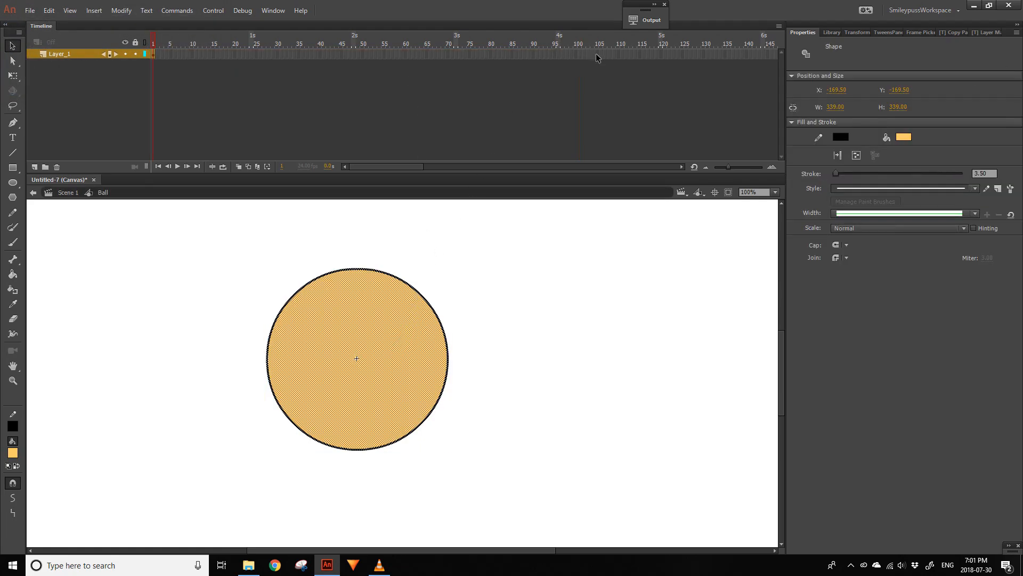
pyautogui.click(616, 53)
pyautogui.press('F6')
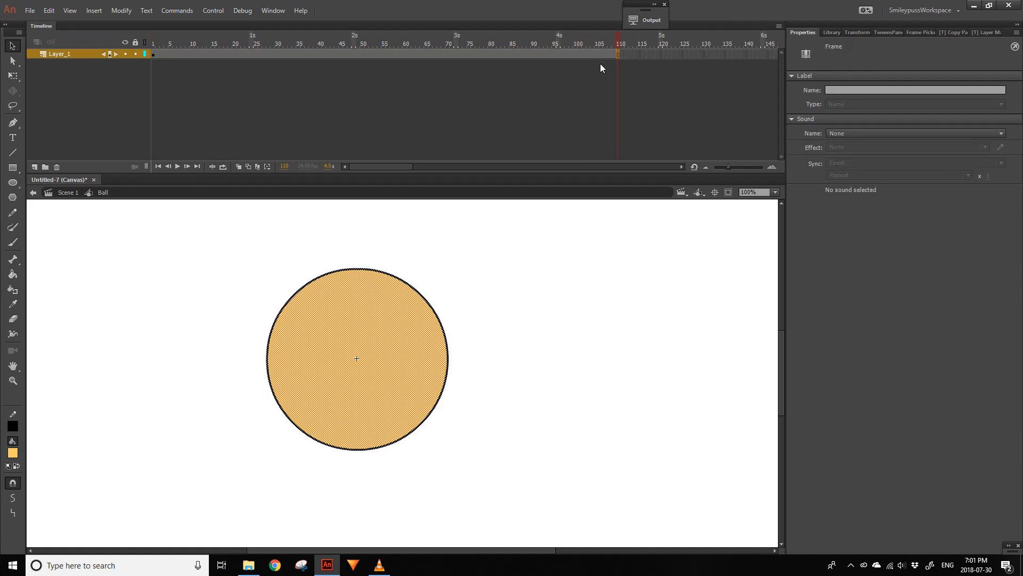
pyautogui.doubleClick(59, 54)
pyautogui.write('B')
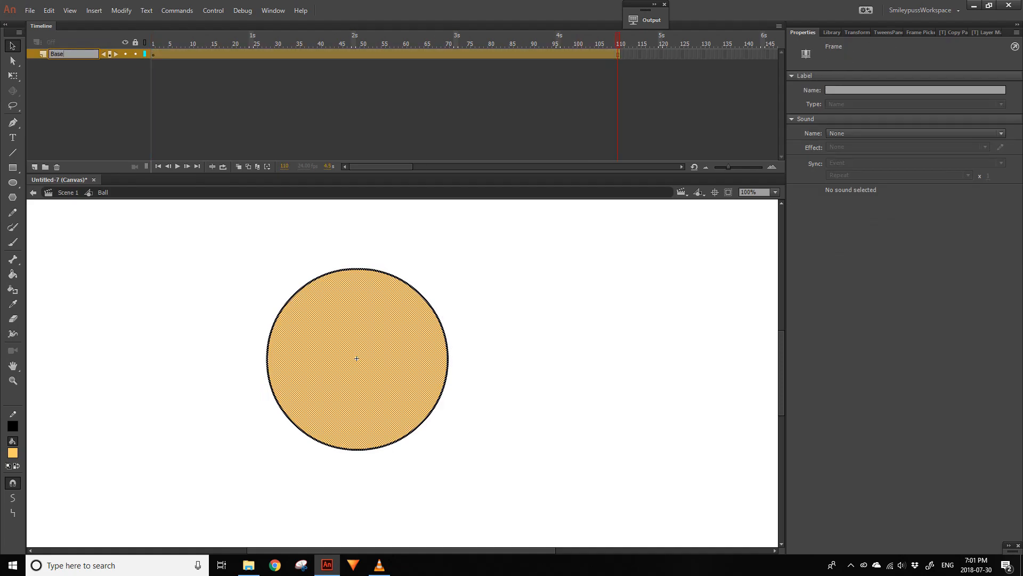
pyautogui.write('ase')
# - Add eight new layers above Base and name the topmost one Mask
pyautogui.click(33, 132)
pyautogui.click(34, 166)
pyautogui.click(34, 167)
pyautogui.click(34, 167)
pyautogui.click(34, 167)
pyautogui.click(34, 167)
pyautogui.click(34, 166)
pyautogui.click(34, 166)
pyautogui.click(35, 167)
pyautogui.click(71, 54)
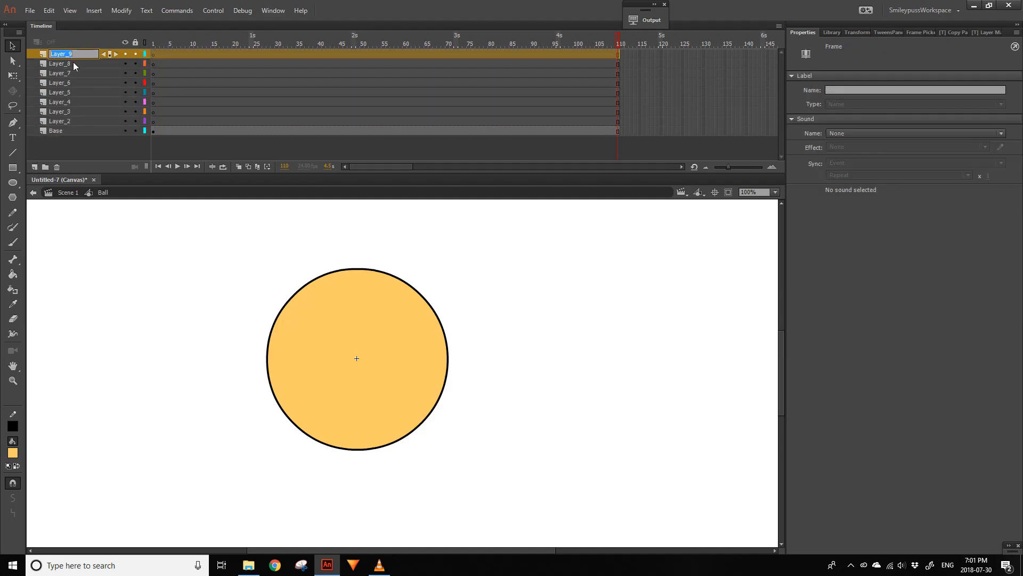
pyautogui.write('BMask')
pyautogui.press('Return')
# - Rename the seven layers between Mask and Base as Line
pyautogui.doubleClick(54, 63)
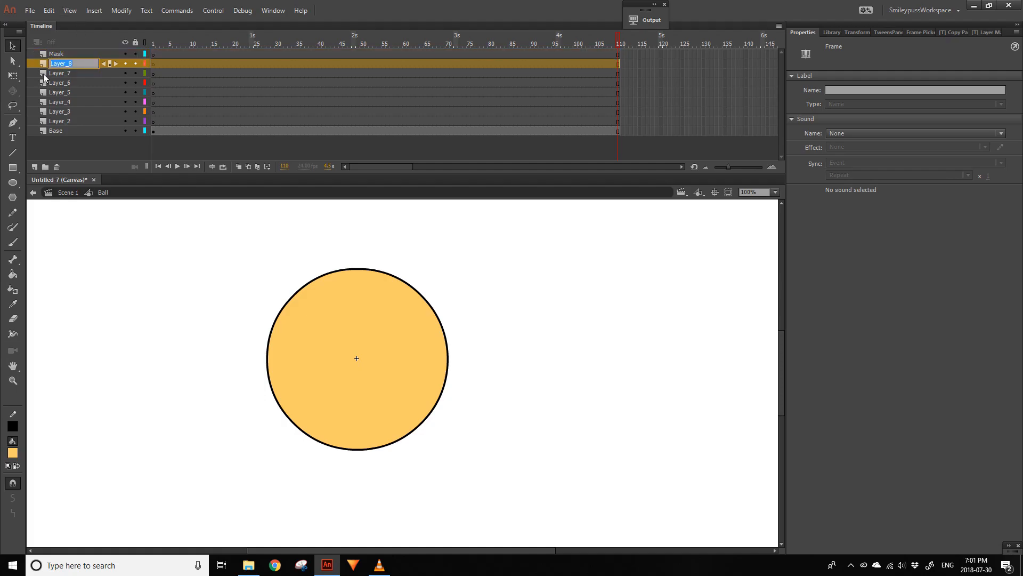
pyautogui.doubleClick(79, 74)
pyautogui.write('Line')
pyautogui.doubleClick(78, 85)
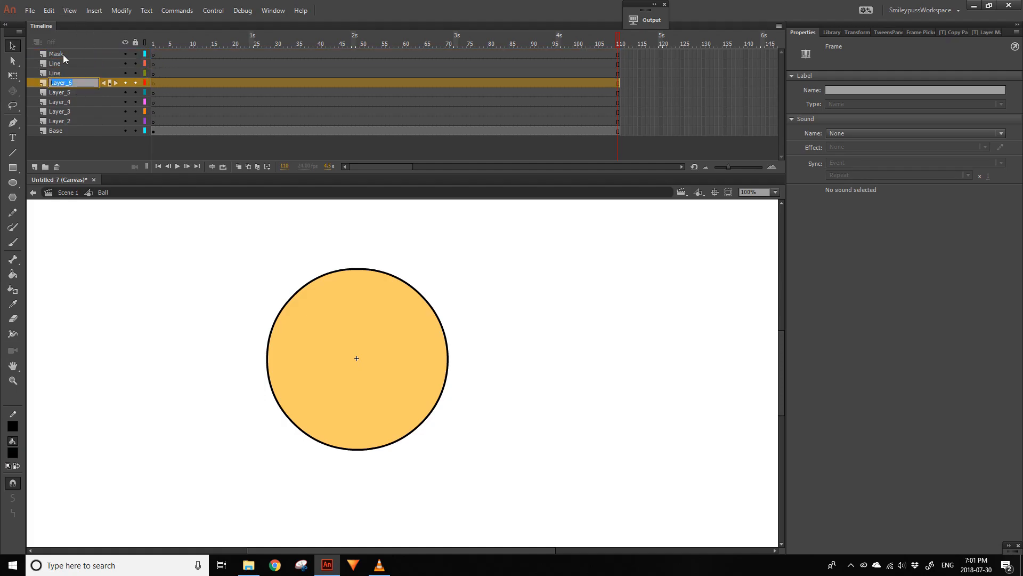
pyautogui.write('Line')
pyautogui.doubleClick(75, 94)
pyautogui.hotkey('ctrl', 'v')
pyautogui.doubleClick(74, 104)
pyautogui.hotkey('ctrl', 'v')
pyautogui.doubleClick(60, 112)
pyautogui.hotkey('ctrl', 'v')
pyautogui.doubleClick(60, 121)
pyautogui.hotkey('ctrl', 'v')
pyautogui.click(75, 54)
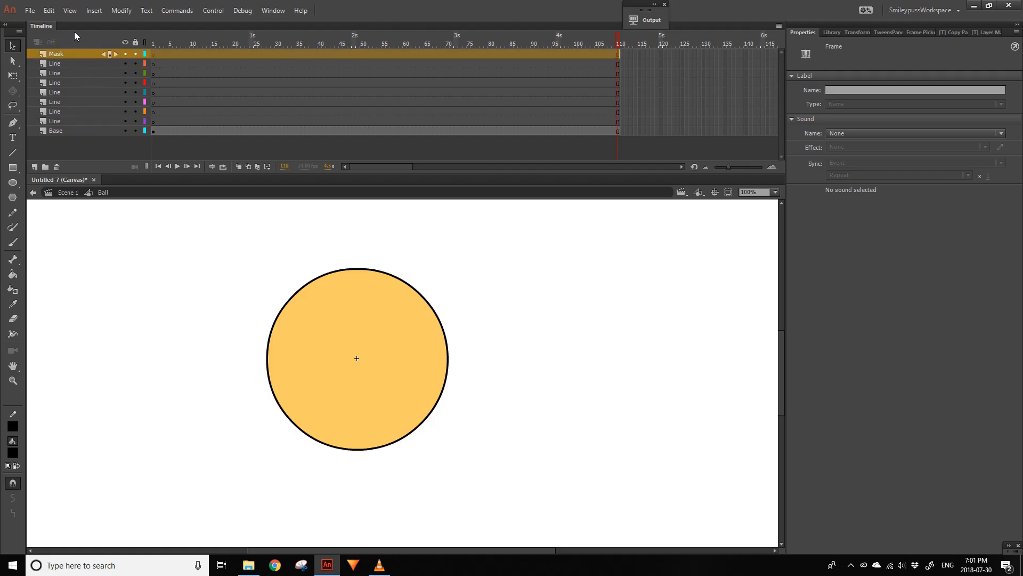
# - Copy the Base circle in place into frame 1 of the Mask layer and lock all other layers
pyautogui.click(154, 130)
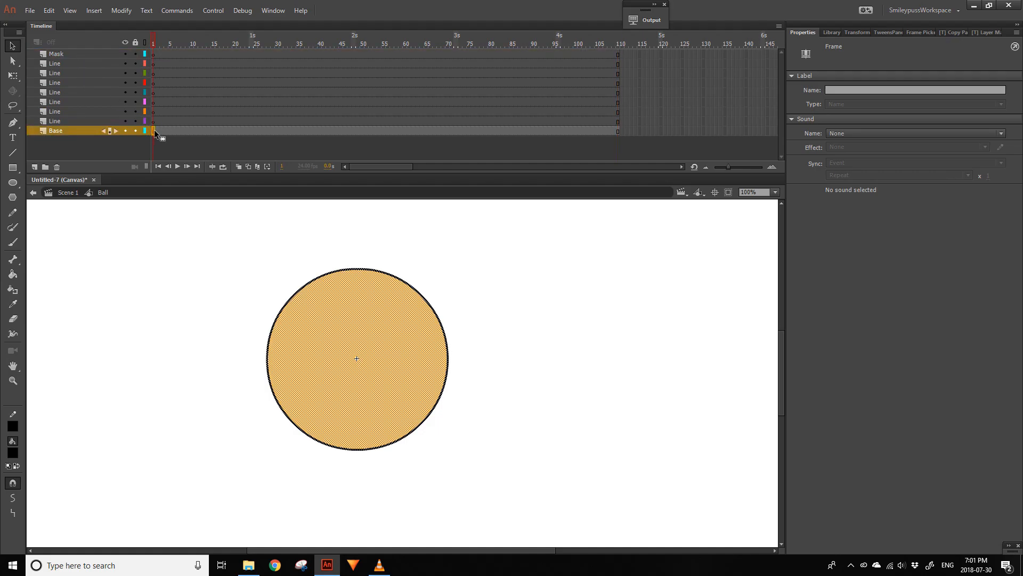
pyautogui.click(154, 54)
pyautogui.keyDown('alt'); pyautogui.click(137, 54); pyautogui.keyUp('alt')
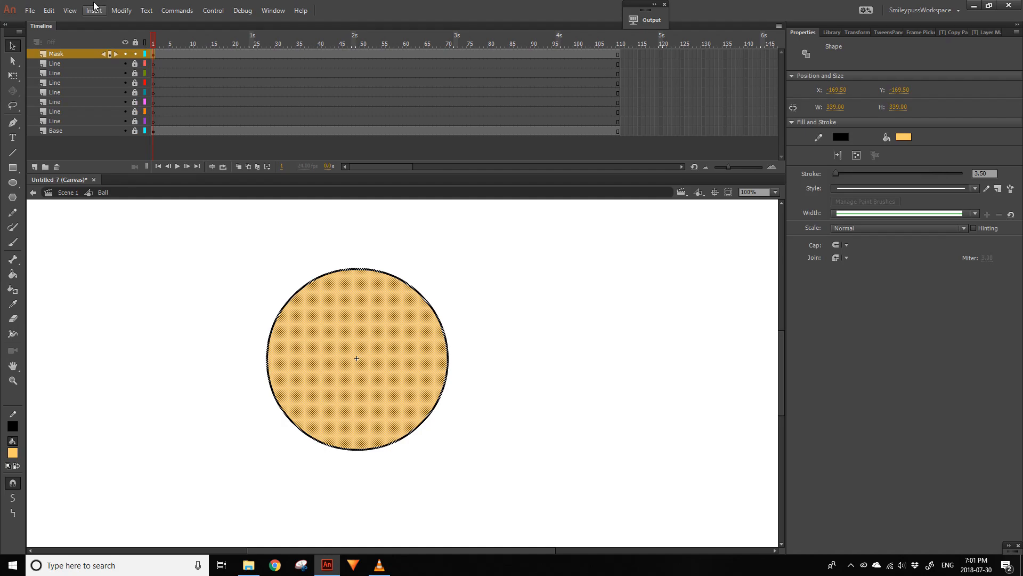
# - Convert the Mask circle's outline from lines to fills
pyautogui.click(122, 10)
pyautogui.moveTo(197, 100)
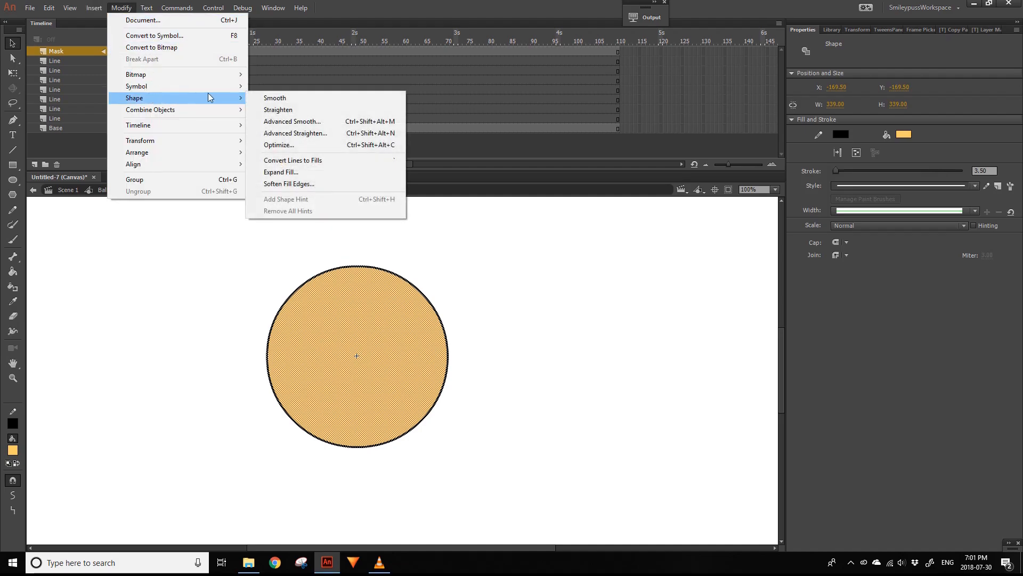
pyautogui.click(331, 160)
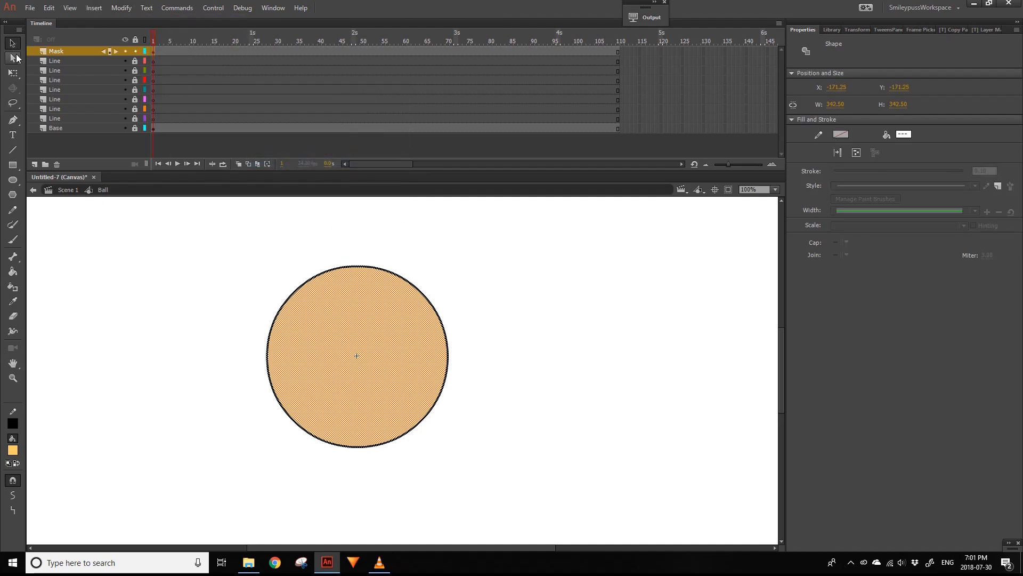
pyautogui.click(421, 260)
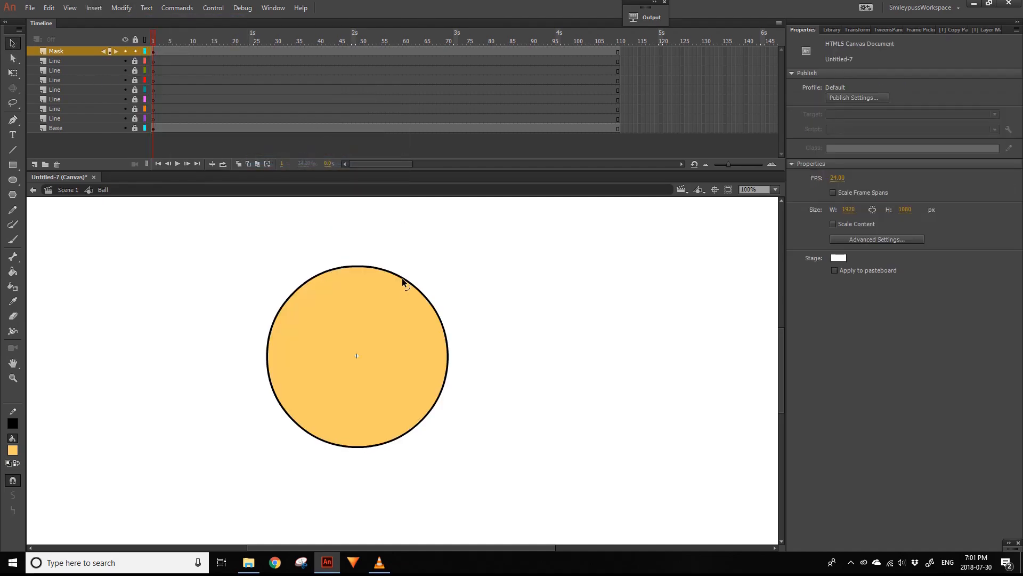
# - Recolour the Mask circle's interior fill to red with 26% alpha
pyautogui.click(420, 316)
pyautogui.click(12, 451)
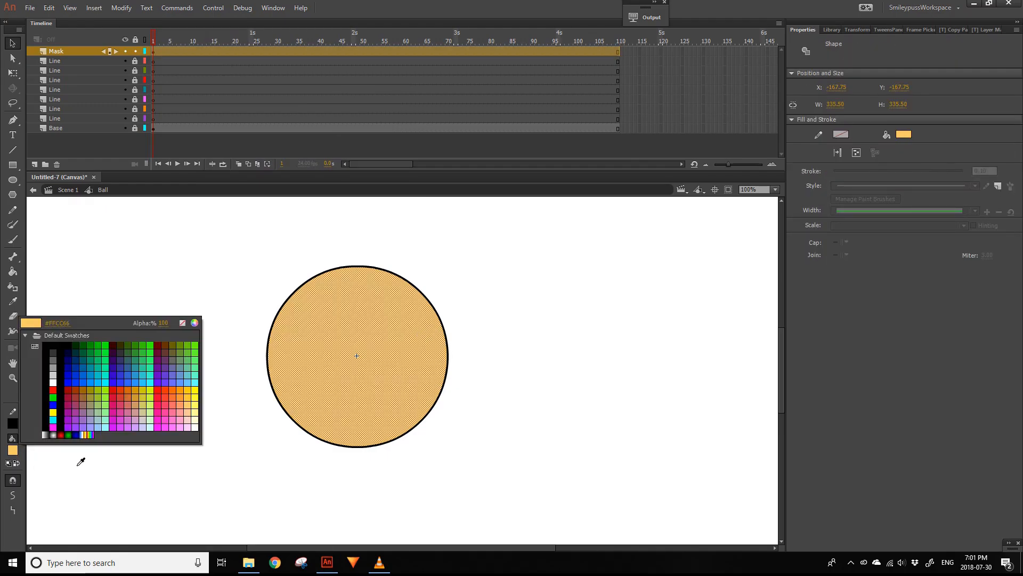
pyautogui.click(157, 391)
pyautogui.click(12, 451)
pyautogui.moveTo(161, 323); pyautogui.dragTo(140, 343)
pyautogui.click(258, 468)
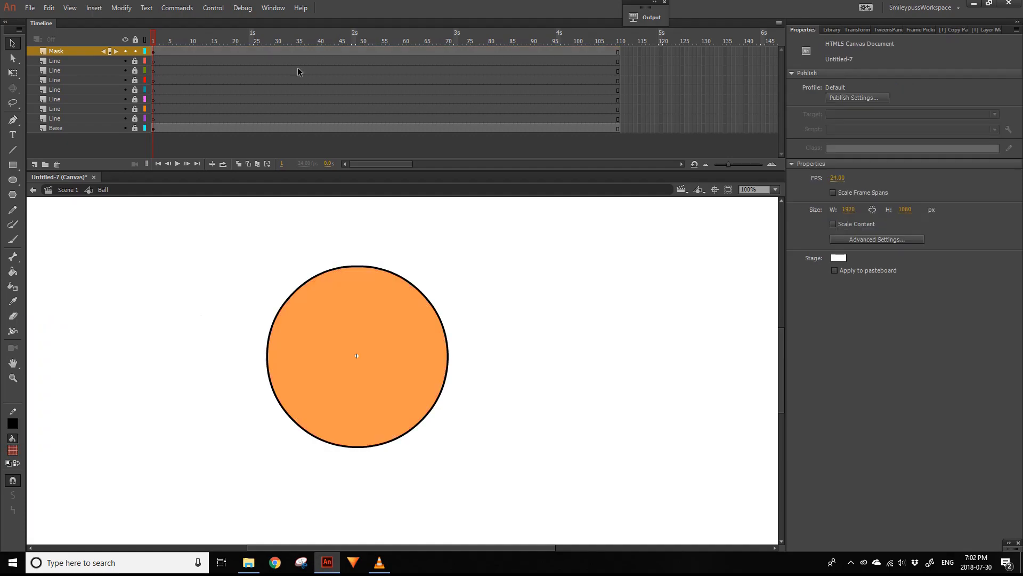
# - Turn the Mask layer into a mask and place all the remaining Line layers under it
pyautogui.click(105, 54)
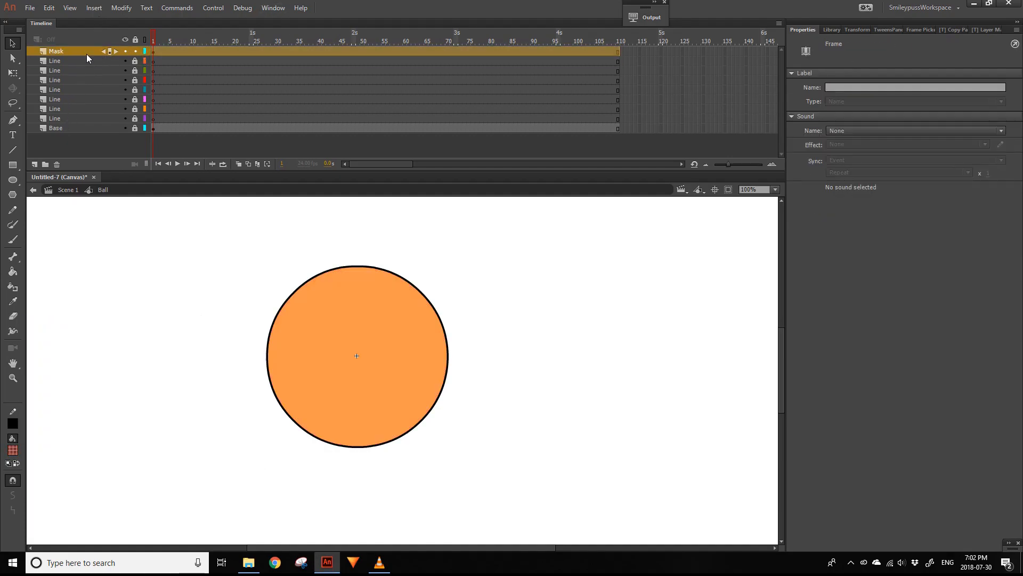
pyautogui.rightClick(86, 53)
pyautogui.click(107, 216)
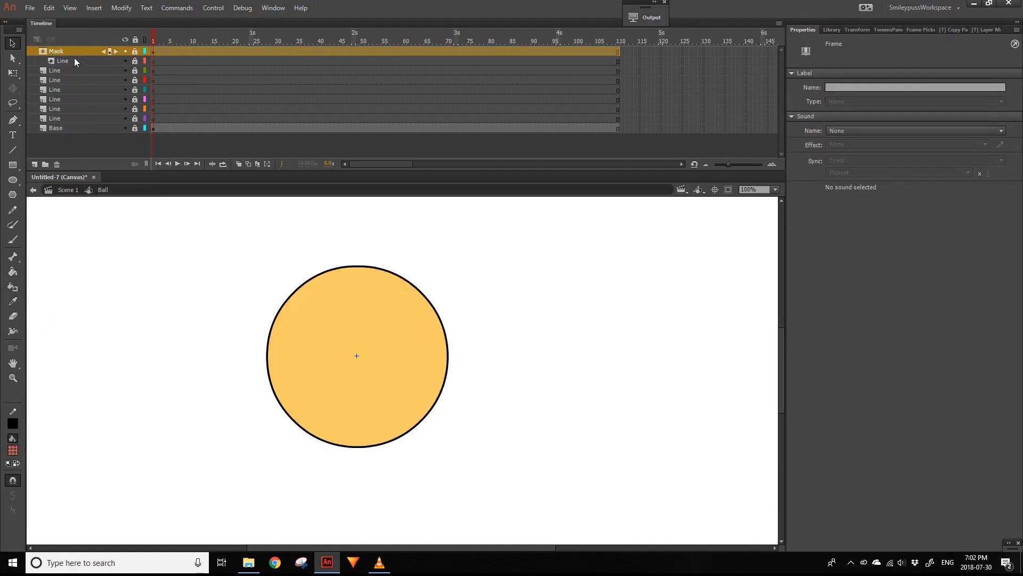
pyautogui.keyDown('shift'); pyautogui.click(71, 120); pyautogui.keyUp('shift')
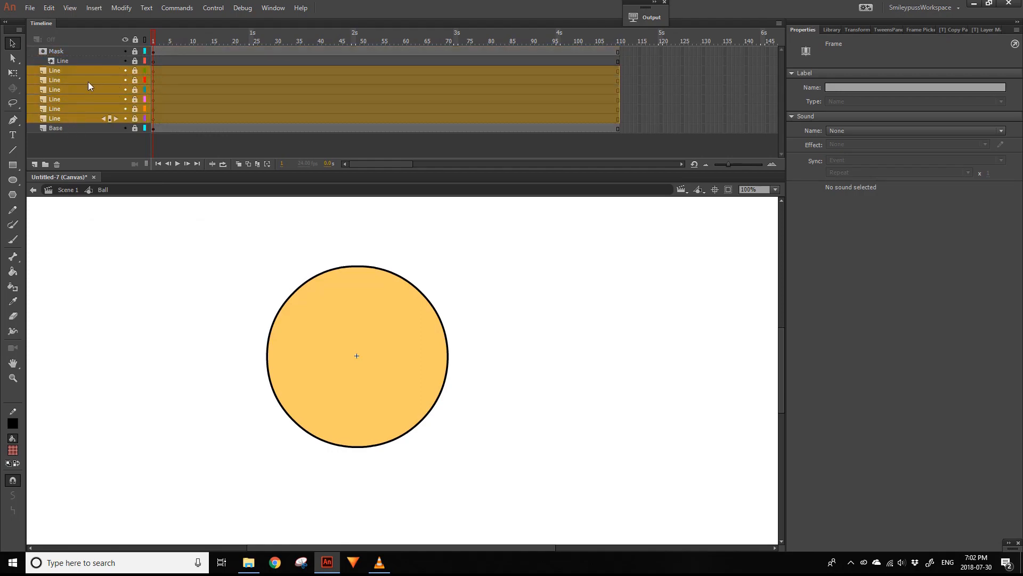
pyautogui.moveTo(88, 81); pyautogui.dragTo(73, 64)
pyautogui.click(125, 229)
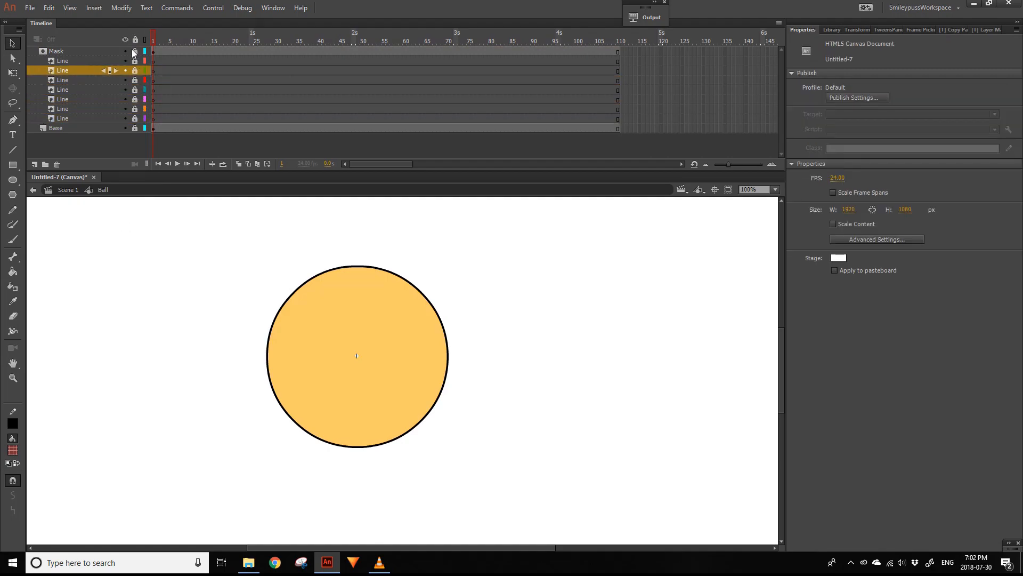
# - Unlock only the topmost Line layer and select its first frame
pyautogui.click(136, 40)
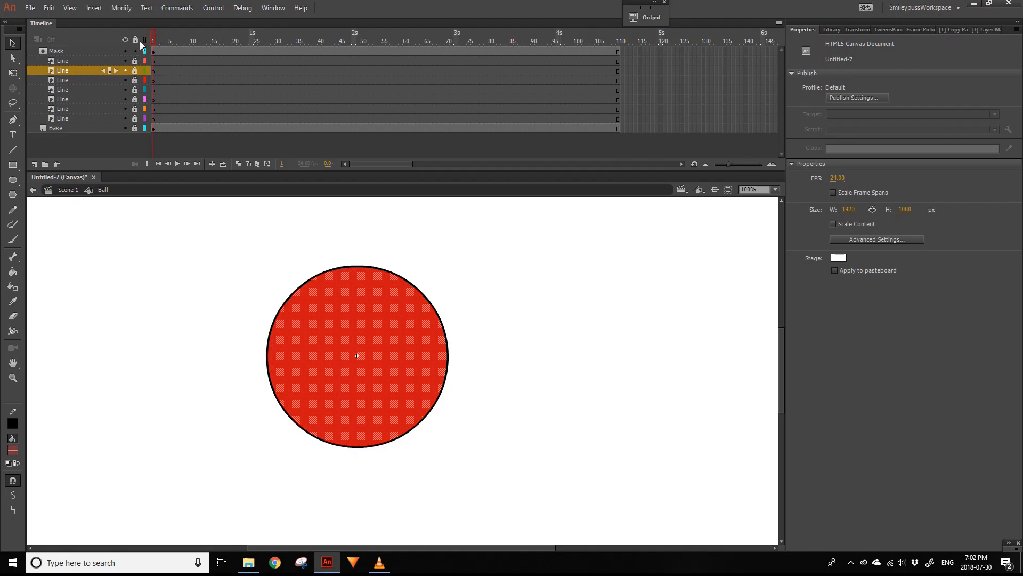
pyautogui.click(136, 40)
pyautogui.click(136, 61)
pyautogui.click(158, 60)
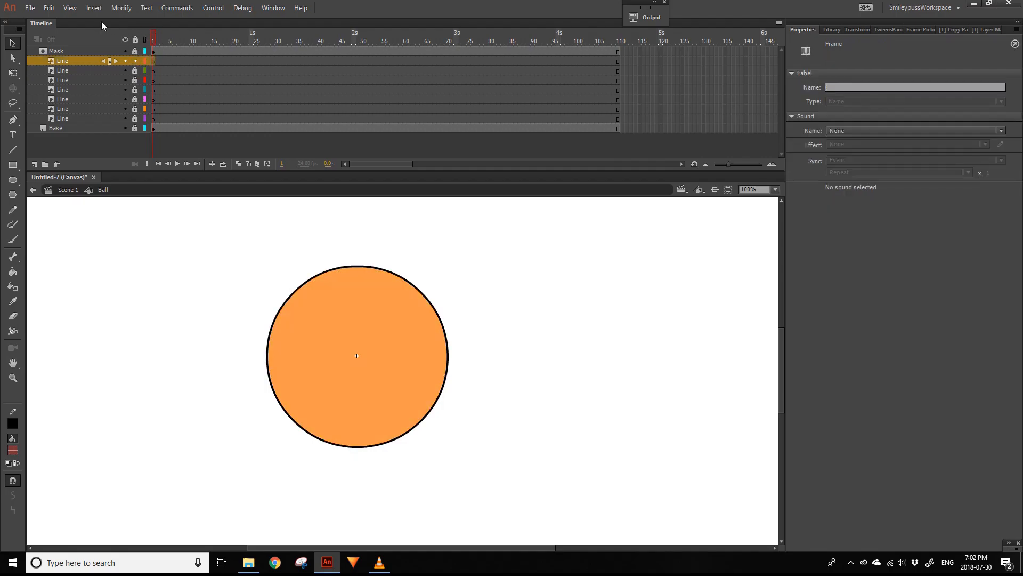
# - Activate the Line tool and set the fill colour to fully opaque red
pyautogui.click(13, 151)
pyautogui.click(13, 451)
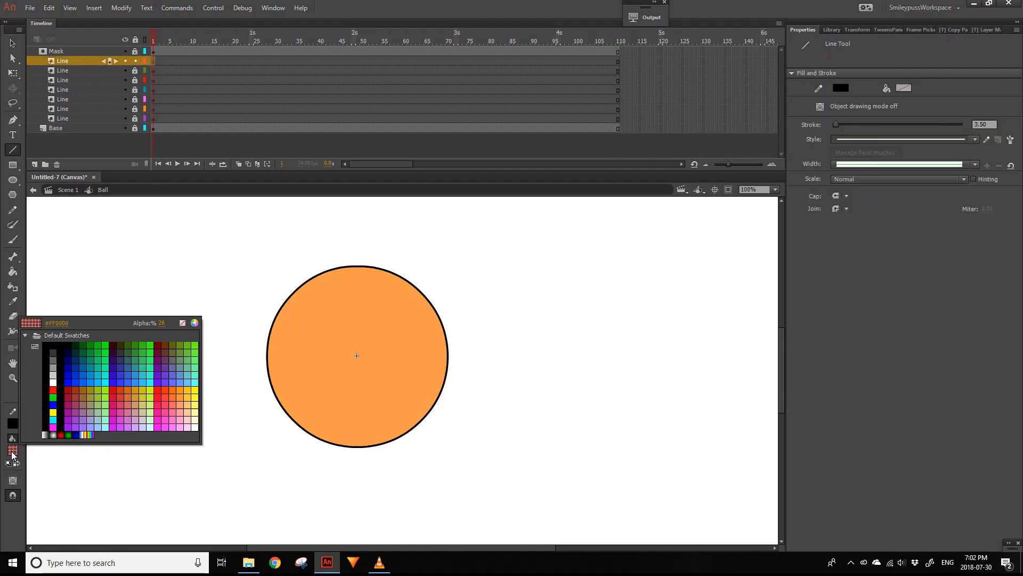
pyautogui.click(150, 393)
pyautogui.click(13, 451)
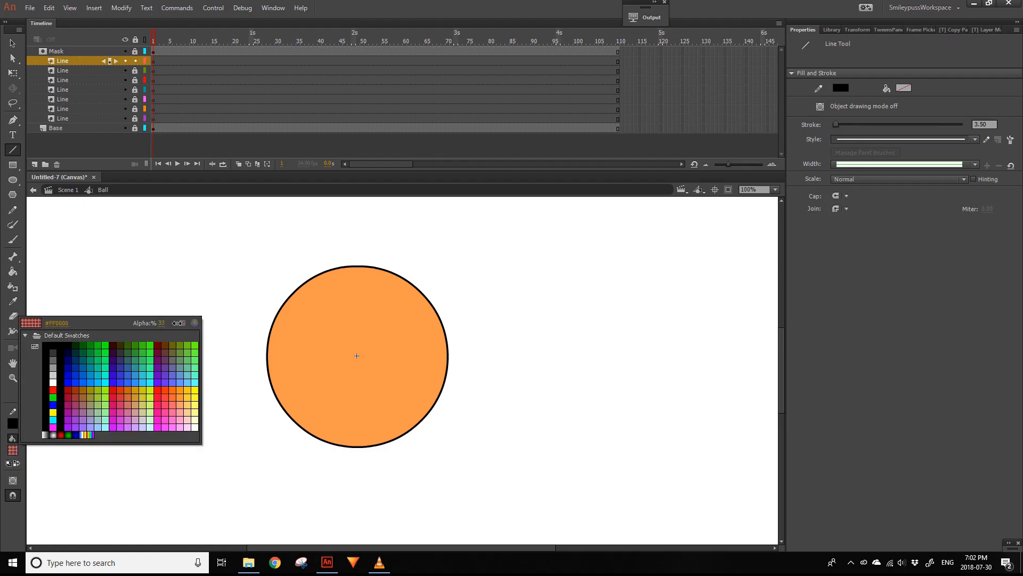
pyautogui.moveTo(177, 323); pyautogui.dragTo(288, 293)
pyautogui.press('Return')
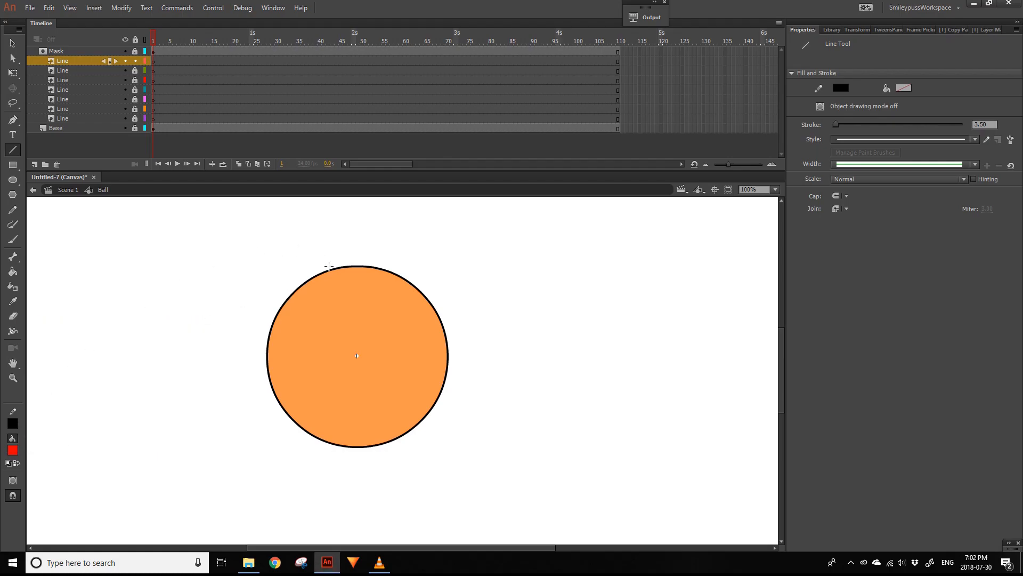
# - Draw a vertical line across the left part of the ball and bend it into an arc outside the left edge
pyautogui.moveTo(325, 259)
pyautogui.mouseDown()
pyautogui.moveTo(320, 480)
pyautogui.moveTo(325, 468)
pyautogui.mouseUp()
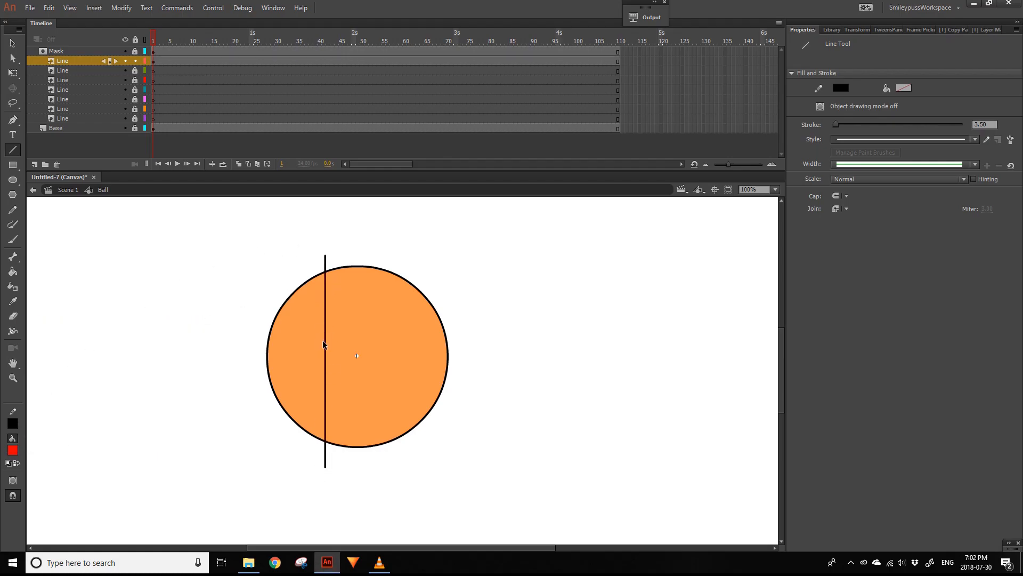
pyautogui.moveTo(326, 354); pyautogui.dragTo(251, 347)
pyautogui.click(13, 43)
pyautogui.moveTo(288, 301); pyautogui.dragTo(271, 295)
pyautogui.moveTo(288, 408); pyautogui.dragTo(270, 420)
pyautogui.moveTo(326, 466); pyautogui.dragTo(312, 450)
pyautogui.moveTo(251, 347)
pyautogui.mouseDown()
pyautogui.moveTo(264, 377)
pyautogui.moveTo(258, 353)
pyautogui.mouseUp()
pyautogui.moveTo(325, 255); pyautogui.dragTo(322, 263)
# - Apply Straighten repeatedly to the left arc and adjust its lower curve
pyautogui.doubleClick(265, 330)
pyautogui.click(13, 510)
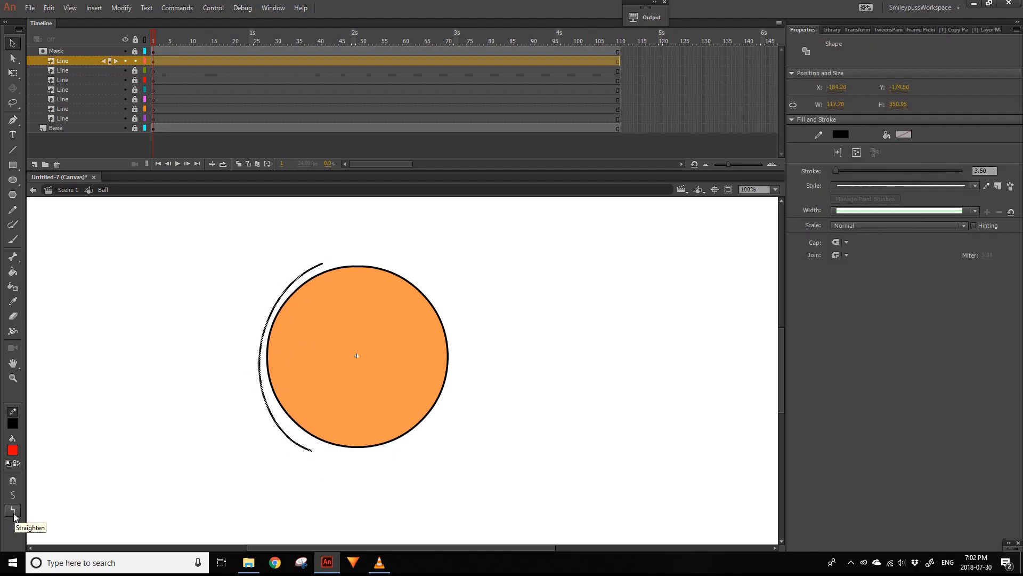
pyautogui.click(13, 510)
pyautogui.click(223, 447)
pyautogui.moveTo(290, 430); pyautogui.dragTo(287, 434)
pyautogui.doubleClick(302, 441)
pyautogui.click(12, 510)
pyautogui.click(12, 510)
pyautogui.click(223, 373)
# - Fine-tune the left arc's ends and curvature so it closely follows the ball's left edge
pyautogui.moveTo(322, 263); pyautogui.dragTo(325, 268)
pyautogui.moveTo(281, 293); pyautogui.dragTo(281, 299)
pyautogui.moveTo(312, 447); pyautogui.dragTo(312, 442)
pyautogui.moveTo(264, 370); pyautogui.dragTo(267, 371)
pyautogui.moveTo(313, 443); pyautogui.dragTo(318, 443)
pyautogui.click(130, 343)
# - Add a blank keyframe at frame 17 of the top Line layer and draw a line bent along the ball's right edge
pyautogui.press('n')
pyautogui.click(224, 60)
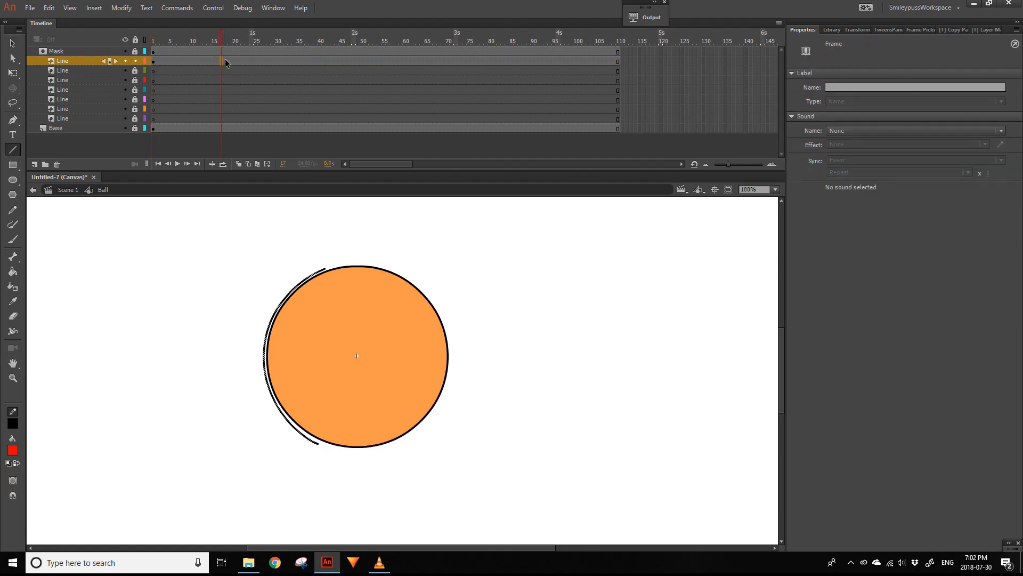
pyautogui.press('F7')
pyautogui.moveTo(397, 268); pyautogui.dragTo(396, 451)
pyautogui.moveTo(397, 365); pyautogui.dragTo(455, 367)
pyautogui.moveTo(426, 318); pyautogui.dragTo(438, 311)
pyautogui.moveTo(428, 406); pyautogui.dragTo(442, 413)
# - Fine-tune the right arc's ends and curvature to follow the ball's right edge closely
pyautogui.moveTo(396, 451); pyautogui.dragTo(396, 442)
pyautogui.moveTo(455, 367); pyautogui.dragTo(450, 348)
pyautogui.moveTo(396, 268); pyautogui.dragTo(396, 272)
pyautogui.moveTo(450, 346); pyautogui.dragTo(451, 351)
pyautogui.moveTo(439, 316); pyautogui.dragTo(441, 315)
pyautogui.moveTo(436, 404); pyautogui.dragTo(437, 406)
pyautogui.hotkey('ctrl', 'a')
pyautogui.press('v')
# - Add a blank keyframe at frame 9 of the top Line layer and draw a straight vertical line through the ball's centre
pyautogui.click(187, 61)
pyautogui.press('F7')
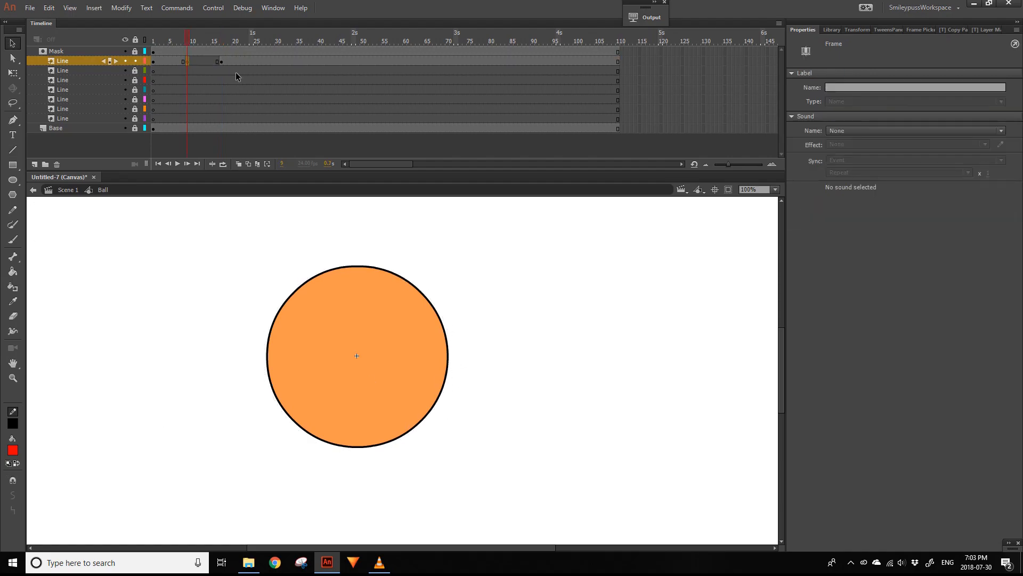
pyautogui.click(13, 150)
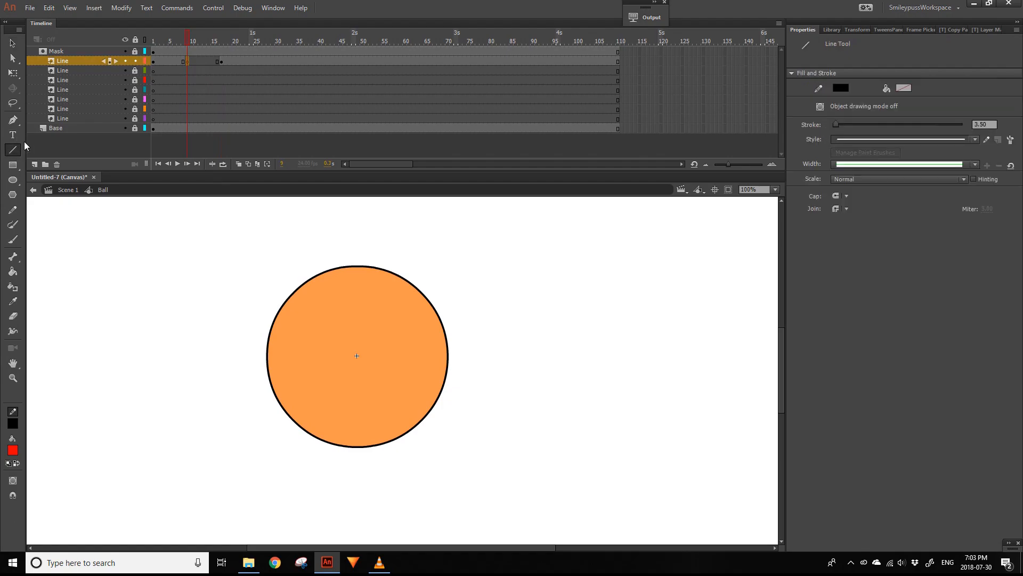
pyautogui.moveTo(359, 259)
pyautogui.mouseDown()
pyautogui.moveTo(359, 485)
pyautogui.moveTo(360, 458)
pyautogui.mouseUp()
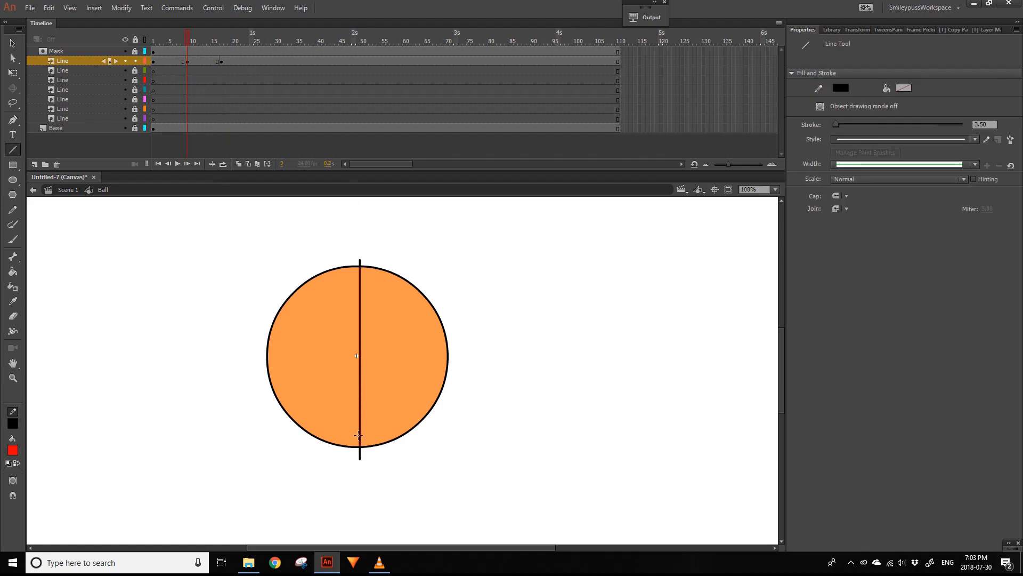
# - Create shape tweens between the keyframes at frames 1, 9 and 17 of the top Line layer and play the result
pyautogui.moveTo(176, 62); pyautogui.dragTo(145, 49)
pyautogui.rightClick(200, 61)
pyautogui.click(235, 78)
pyautogui.press('Return')
pyautogui.hotkey('shift', ',')
pyautogui.press('Return')
pyautogui.hotkey('shift', ',')
pyautogui.press('Return')
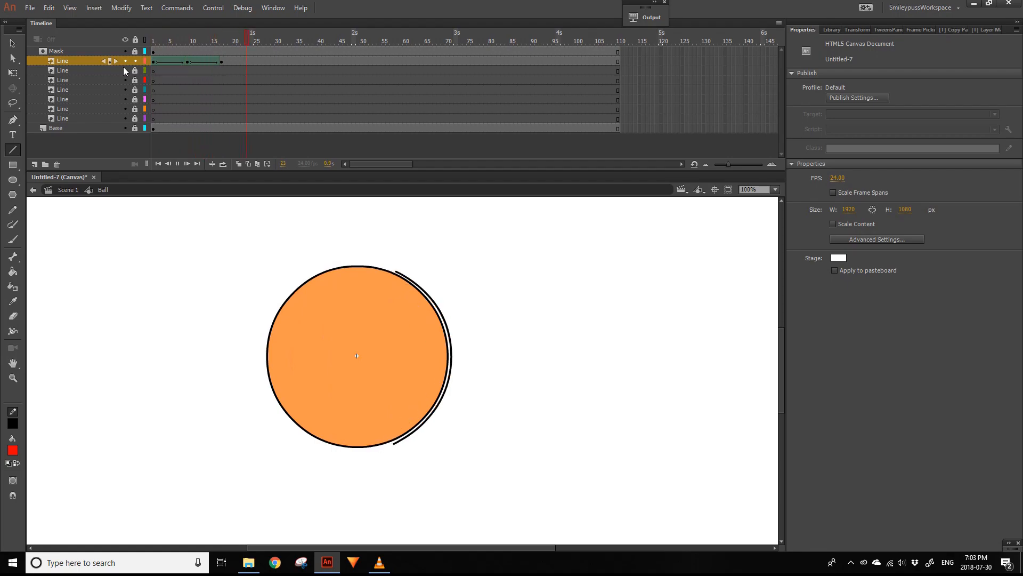
# - End the top Line layer's line after frame 17 with a blank keyframe at frame 18
pyautogui.click(225, 41)
pyautogui.click(228, 61)
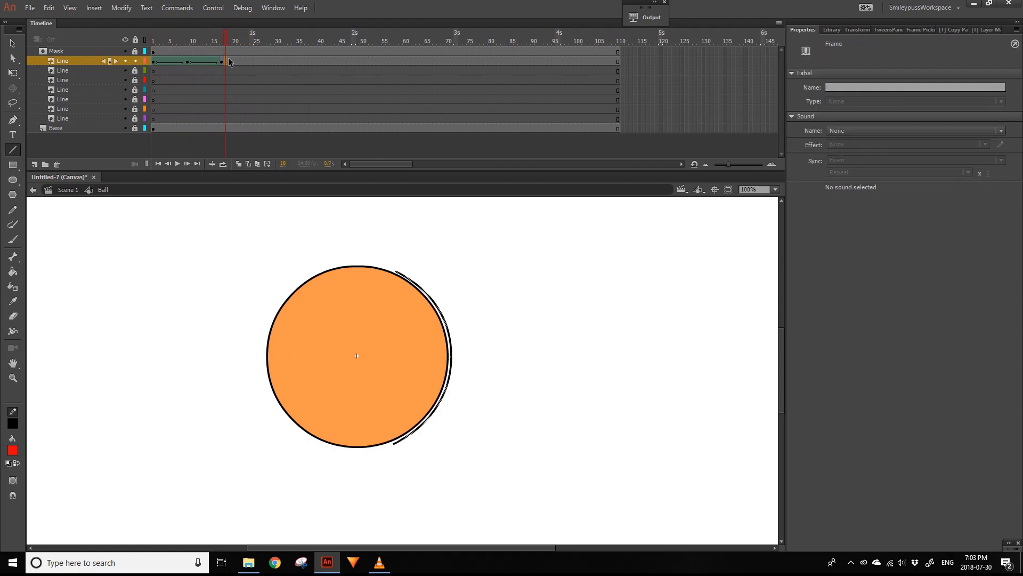
pyautogui.hotkey('shift', 'F5')
# - Copy the tweened line frames onto the Line layers below, starting each copy four frames after the previous one
pyautogui.moveTo(154, 61); pyautogui.dragTo(186, 71)
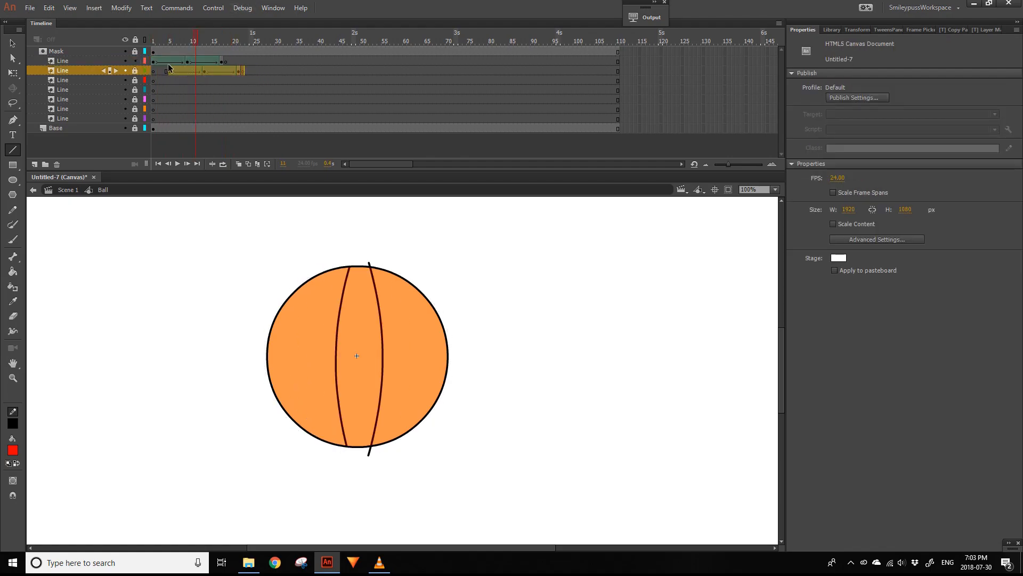
pyautogui.click(171, 70)
pyautogui.moveTo(240, 70); pyautogui.dragTo(256, 117)
pyautogui.click(189, 80)
pyautogui.click(221, 99)
pyautogui.click(241, 108)
pyautogui.click(56, 131)
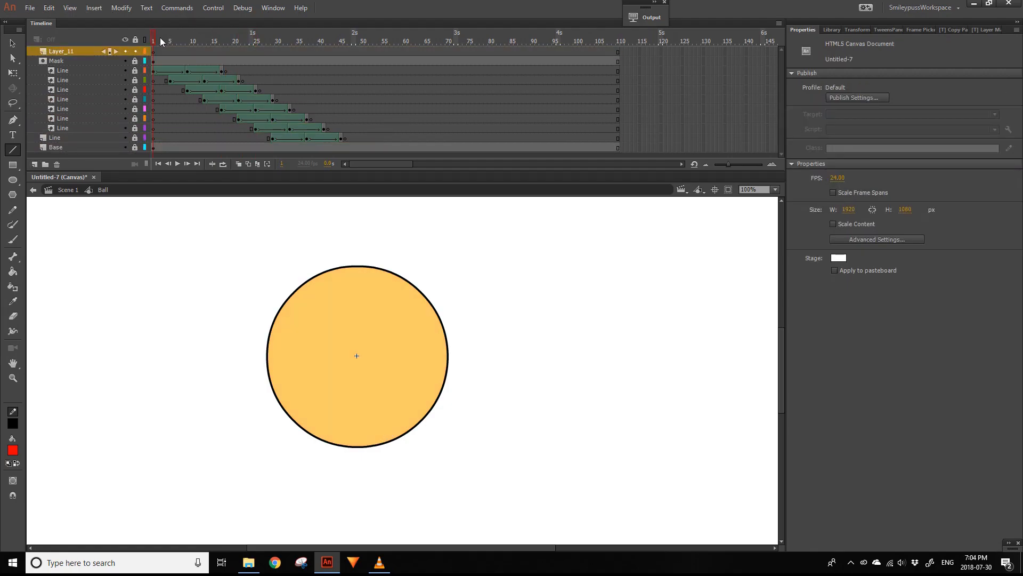
# - Mark the start and end of the rotation loop with blank keyframes at frames 15 and 23 of the new top layer
pyautogui.moveTo(160, 37); pyautogui.dragTo(230, 40)
pyautogui.click(212, 51)
pyautogui.click(229, 52)
pyautogui.press('F7')
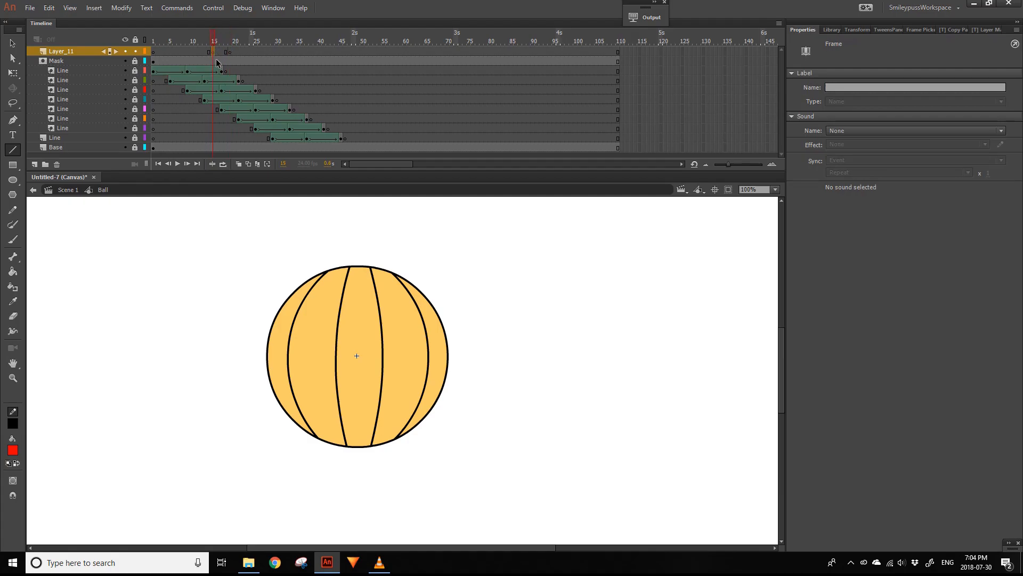
pyautogui.moveTo(235, 40); pyautogui.dragTo(247, 45)
pyautogui.click(248, 51)
pyautogui.click(230, 51)
# - Insert keyframes at frames 15 and 23 across all the Line layers
pyautogui.click(213, 70)
pyautogui.moveTo(214, 131); pyautogui.dragTo(214, 138)
pyautogui.press('F6')
pyautogui.click(247, 52)
pyautogui.moveTo(247, 70); pyautogui.dragTo(248, 129)
pyautogui.press('F6')
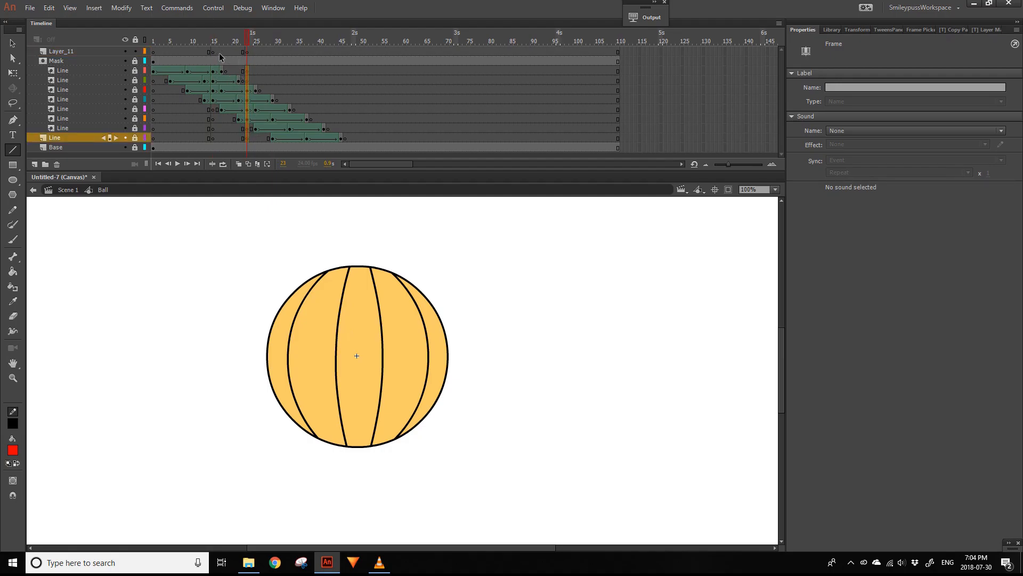
# - Insert keyframes at frame 22 across all the Line layers
pyautogui.moveTo(213, 70); pyautogui.dragTo(243, 131)
pyautogui.click(251, 71)
pyautogui.moveTo(243, 71); pyautogui.dragTo(244, 138)
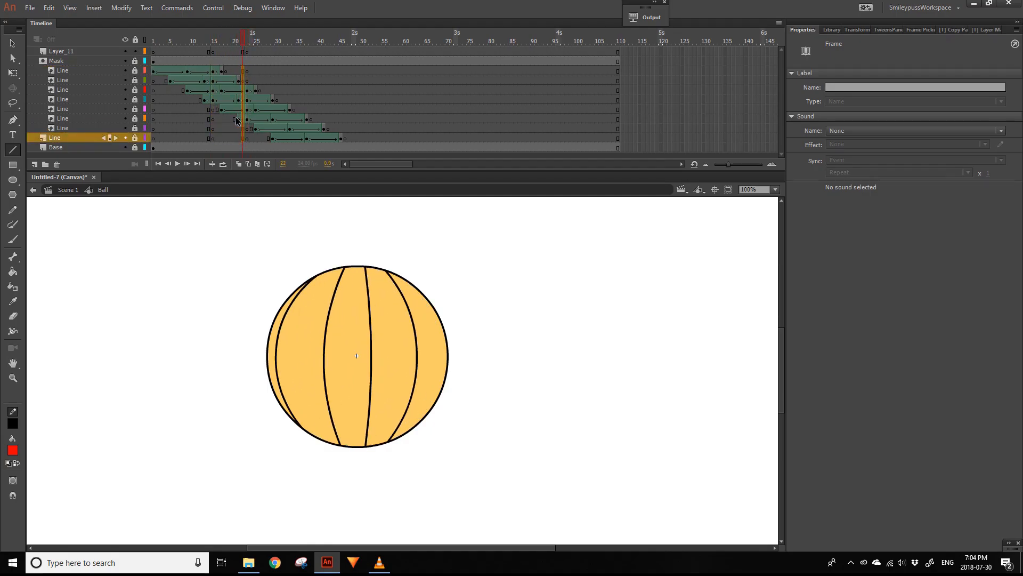
pyautogui.click(242, 40)
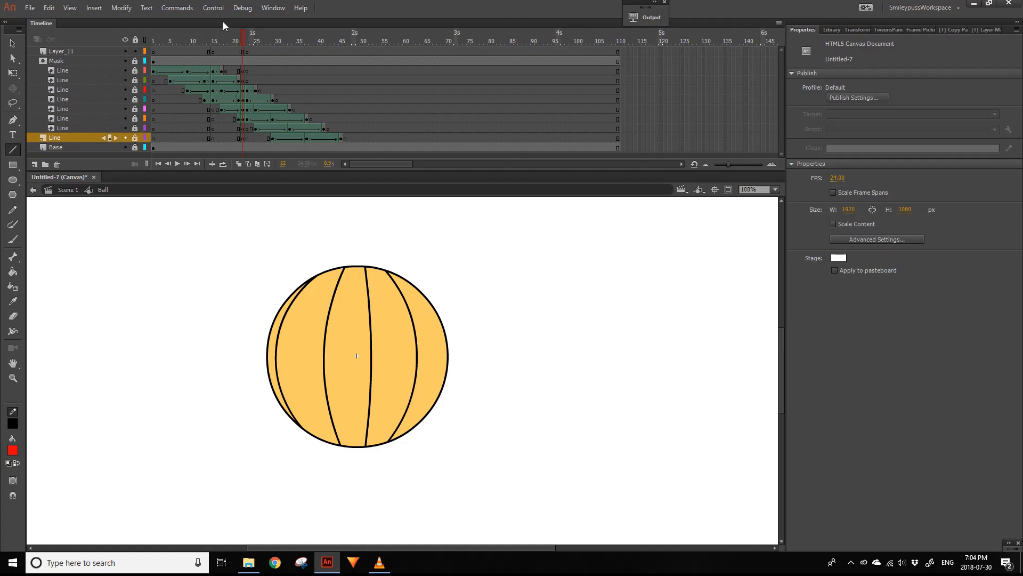
# - Remove all frames from frame 24 onward on every layer
pyautogui.click(213, 70)
pyautogui.moveTo(251, 53); pyautogui.dragTo(683, 247)
pyautogui.hotkey('shift', 'F5')
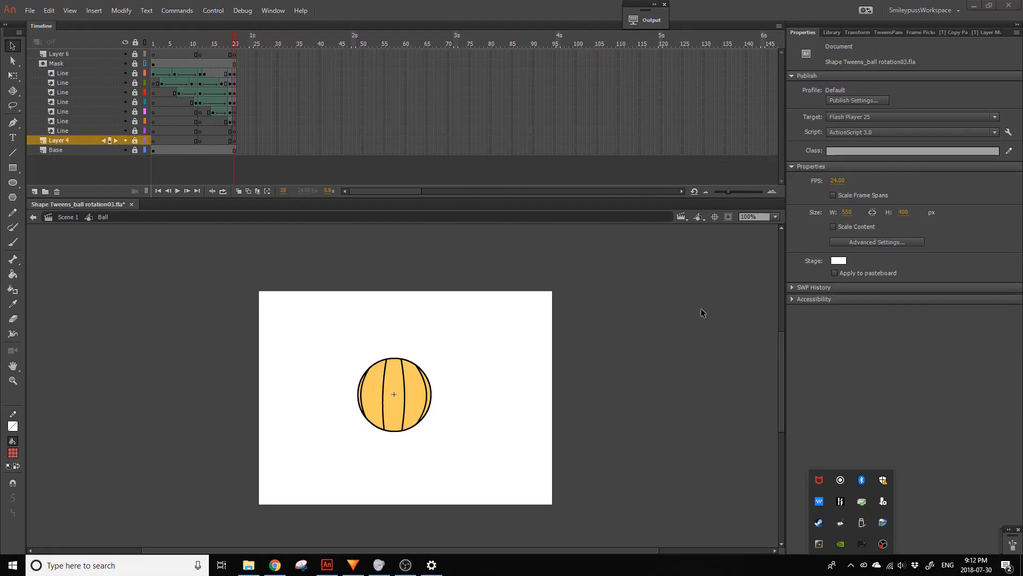
# - Copy the loop frames starting at frame 12 from Mask to Base, repeat them up to frame 92 and play the animation
pyautogui.moveTo(199, 64); pyautogui.dragTo(234, 149)
pyautogui.moveTo(197, 84); pyautogui.dragTo(479, 93)
pyautogui.moveTo(479, 92); pyautogui.dragTo(516, 88)
pyautogui.moveTo(251, 43); pyautogui.dragTo(128, 52)
pyautogui.press('Return')
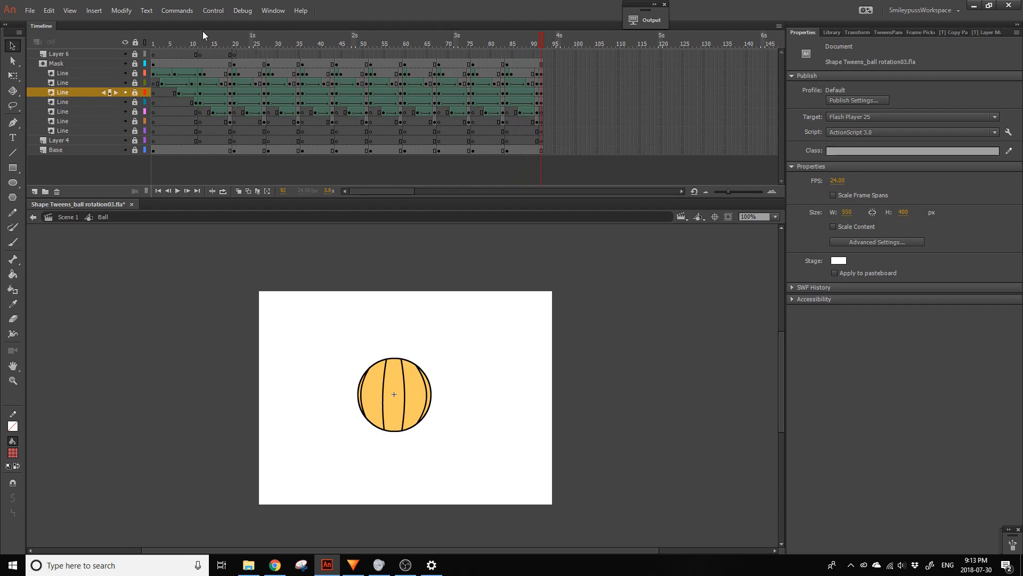
# - Move frames 20 to 92 of all layers to start at frame 1 and remove the frames from 73 onward
pyautogui.moveTo(236, 55); pyautogui.dragTo(542, 159)
pyautogui.moveTo(353, 99); pyautogui.dragTo(268, 90)
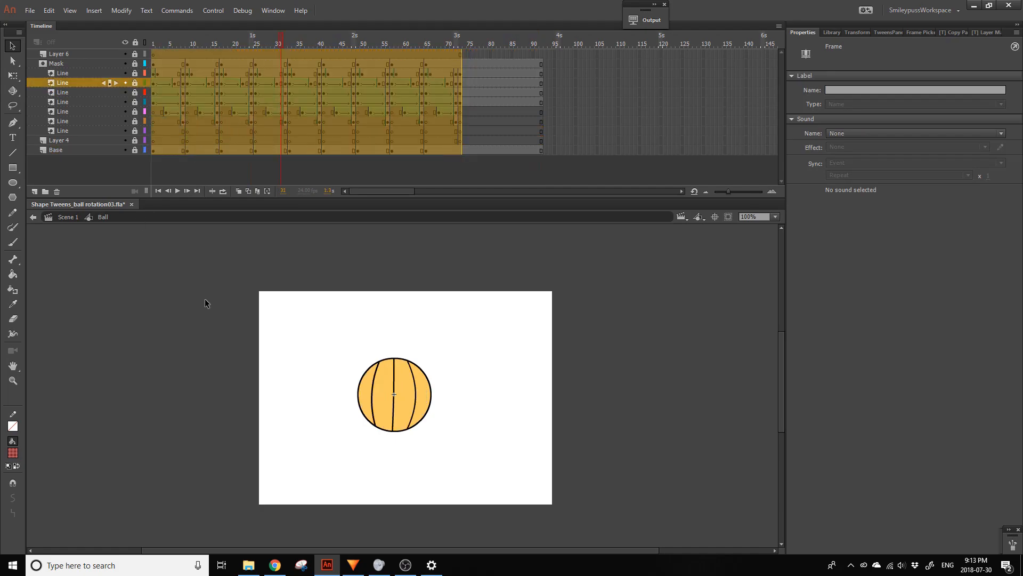
pyautogui.click(488, 58)
pyautogui.moveTo(461, 55); pyautogui.dragTo(594, 190)
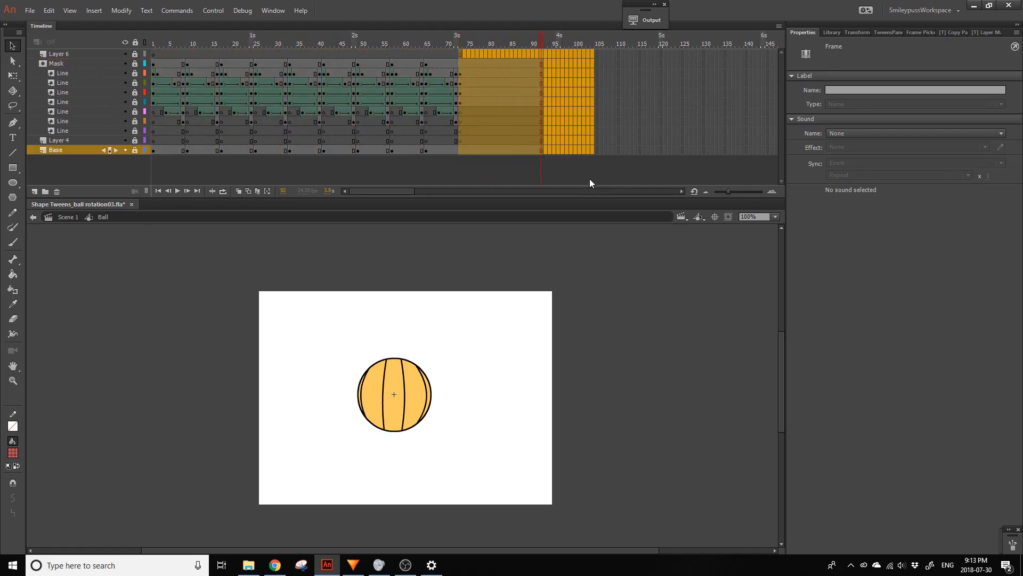
pyautogui.click(200, 292)
pyautogui.click(177, 274)
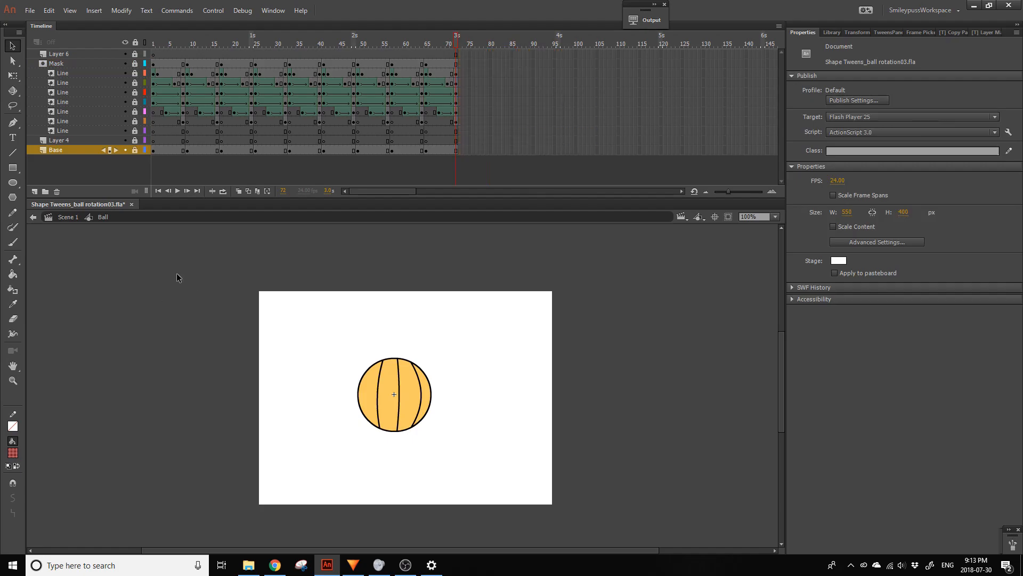
# - Return to the main scene, play the ball's rotation and extend the Ball layer to frame 110
pyautogui.doubleClick(226, 246)
pyautogui.press('Return')
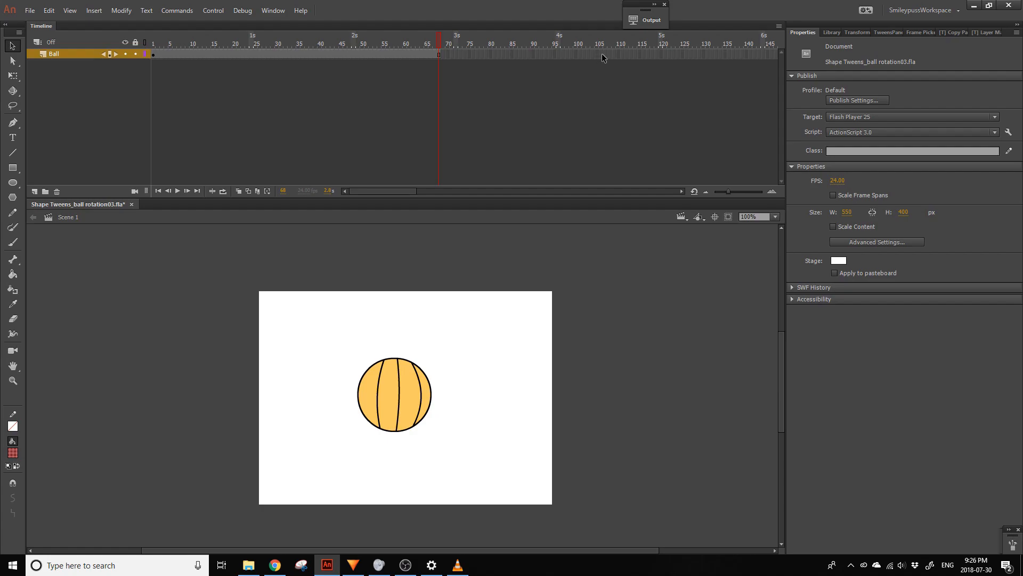
pyautogui.click(620, 54)
# - Inside the Ball symbol, unlock the Mask, Line and Base layers and remove all frames from frame 9 onward
pyautogui.click(404, 388)
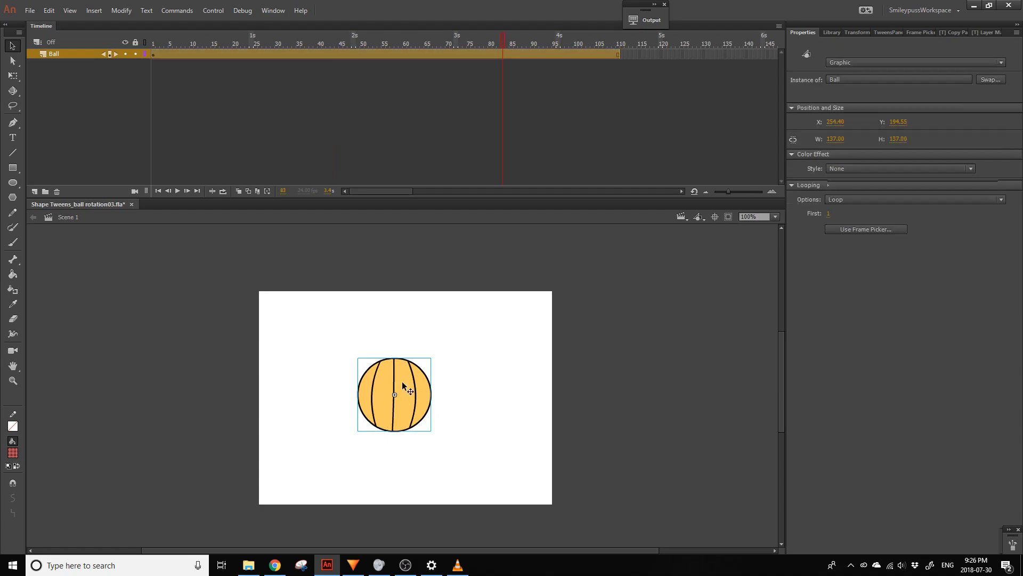
pyautogui.doubleClick(404, 388)
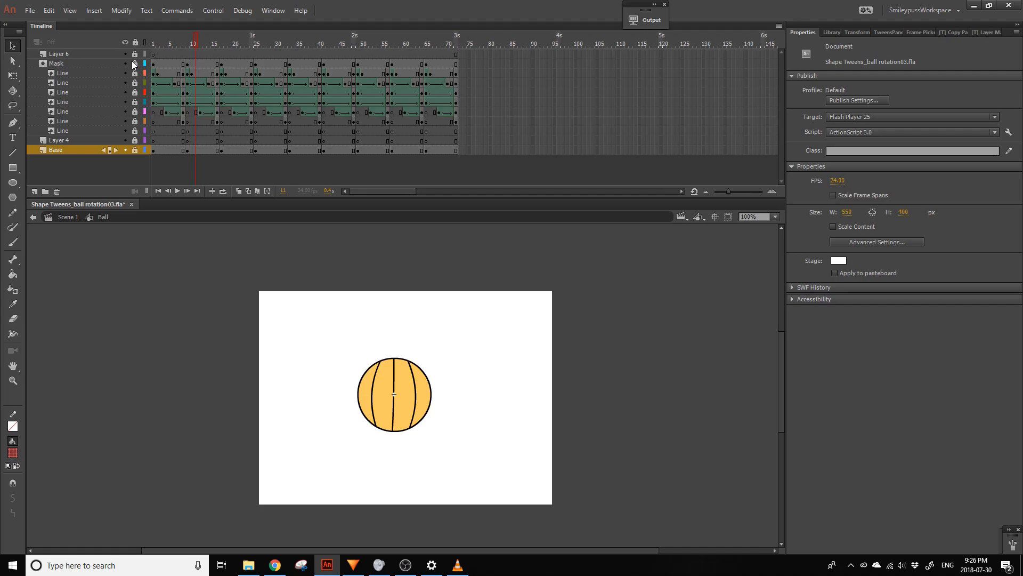
pyautogui.moveTo(134, 64); pyautogui.dragTo(135, 150)
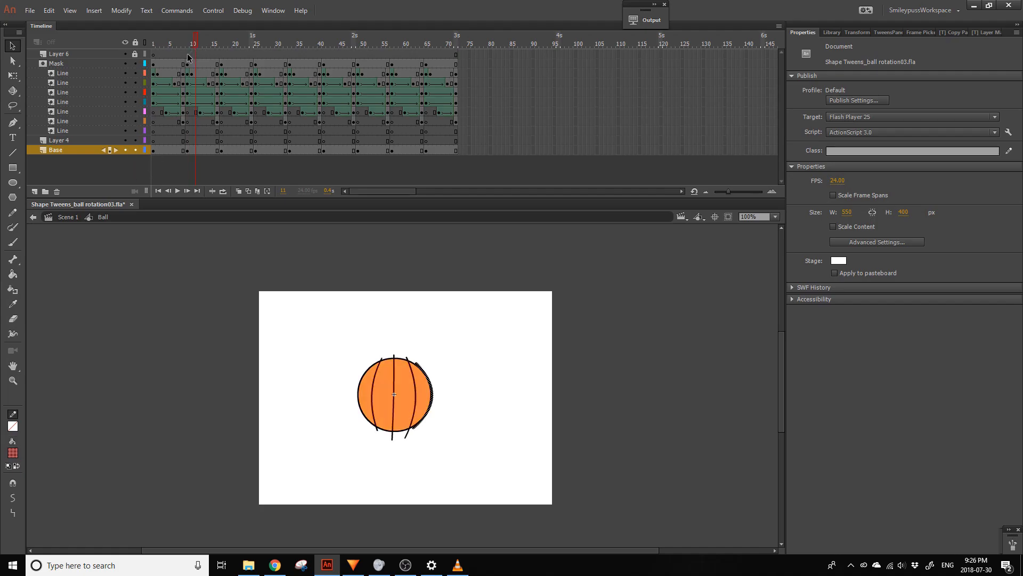
pyautogui.moveTo(188, 54); pyautogui.dragTo(645, 319)
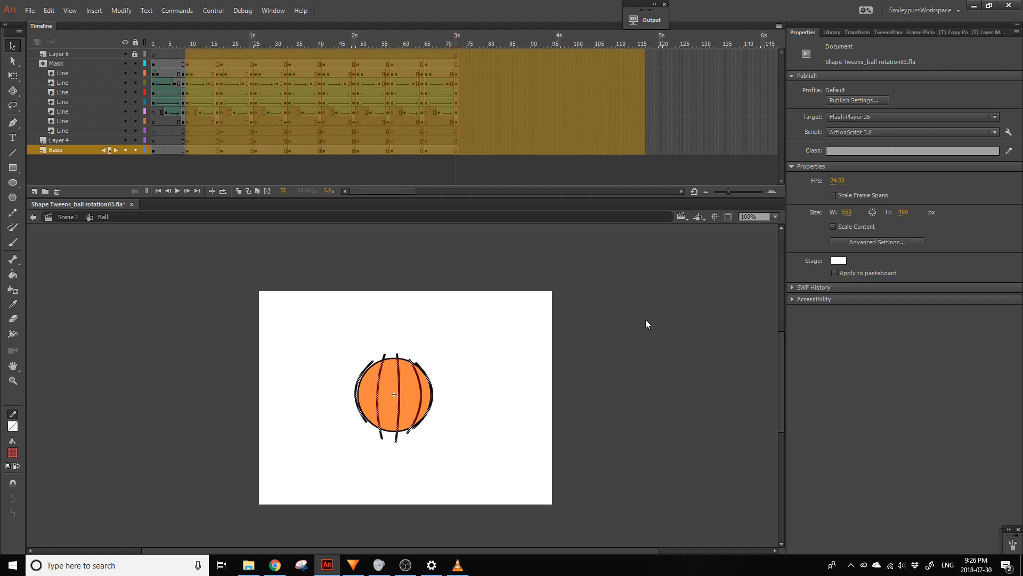
pyautogui.hotkey('shift', 'F5')
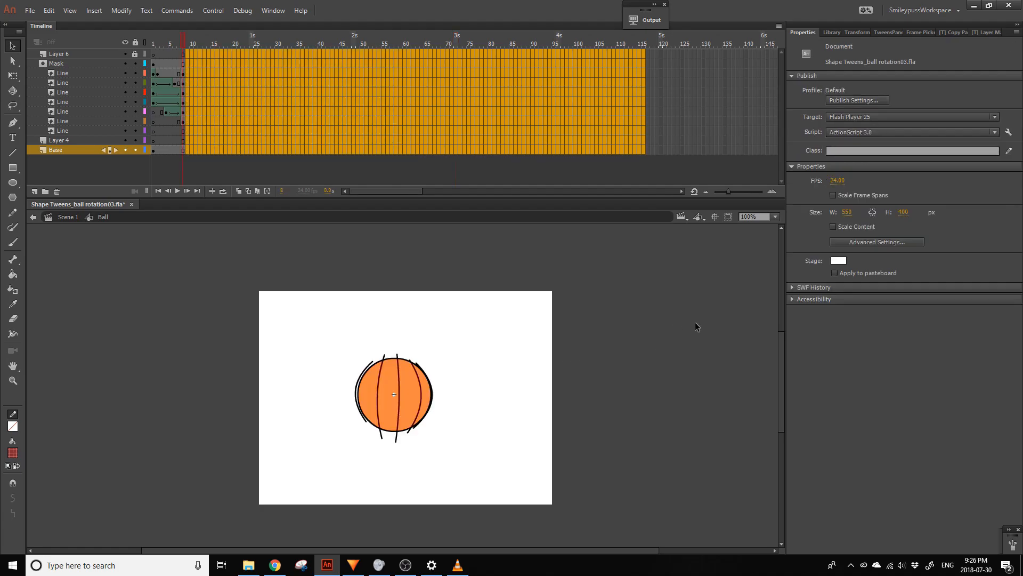
pyautogui.click(645, 313)
# - Convert frames 1 to 8 of the upper six Line layers to keyframes and remove their shape tweens
pyautogui.moveTo(178, 44)
pyautogui.mouseDown()
pyautogui.moveTo(116, 53)
pyautogui.moveTo(184, 122)
pyautogui.mouseUp()
pyautogui.press('F6')
pyautogui.rightClick(174, 100)
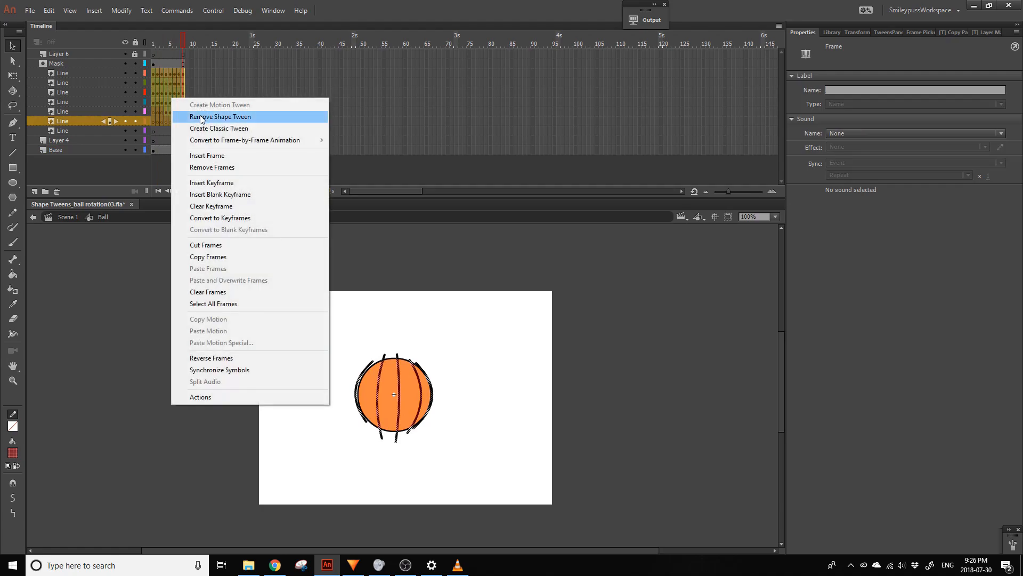
pyautogui.click(202, 117)
# - Delete the empty bottom Line layer, Layer 4 and Layer 6 from the Ball symbol
pyautogui.click(91, 129)
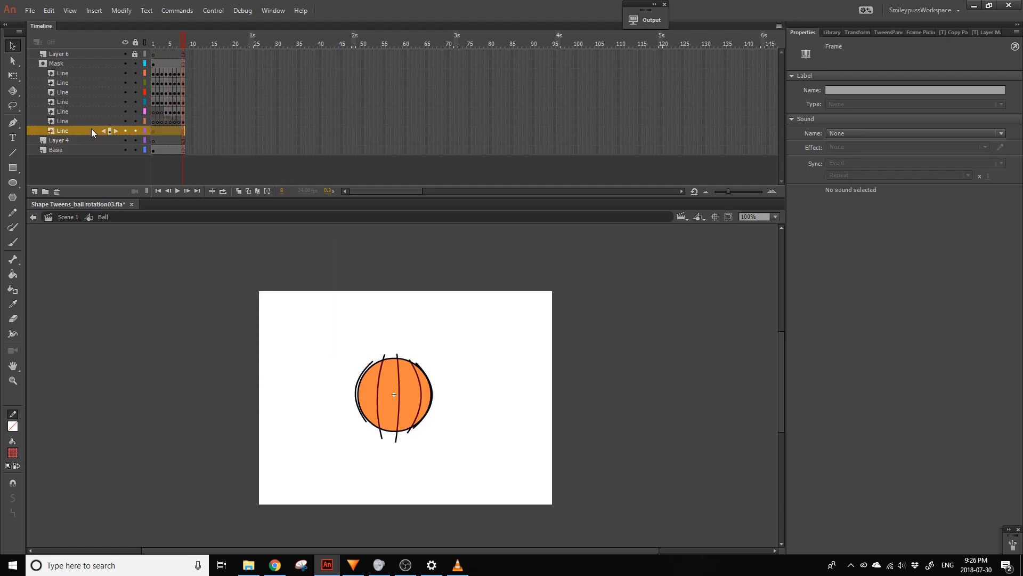
pyautogui.click(61, 191)
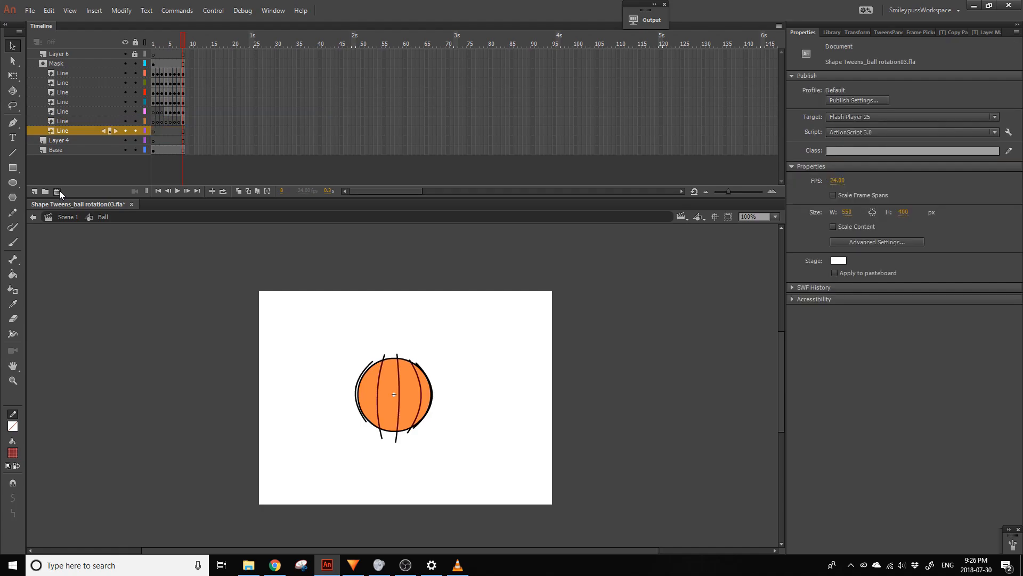
pyautogui.click(59, 191)
pyautogui.click(154, 40)
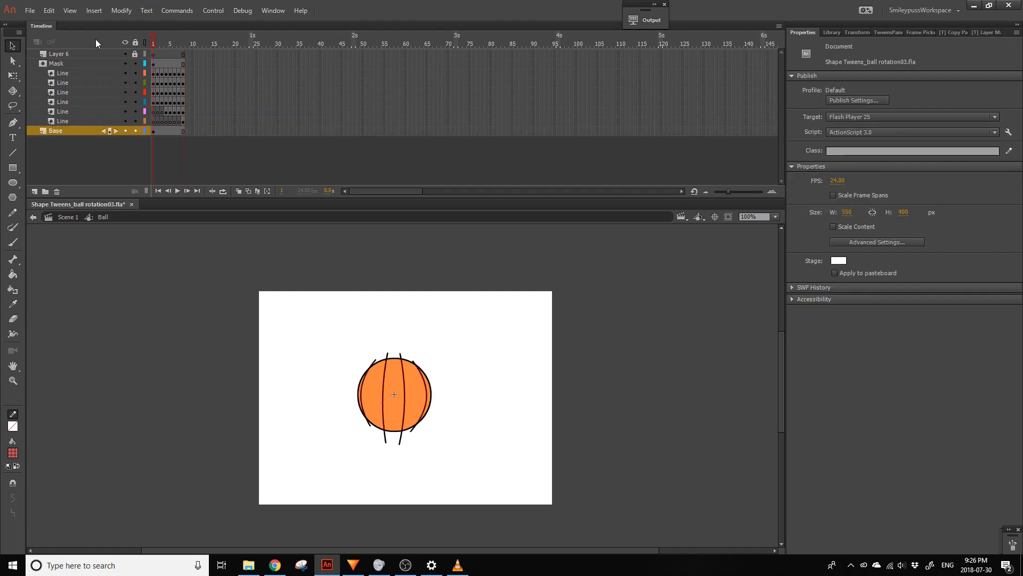
pyautogui.click(65, 53)
pyautogui.click(55, 191)
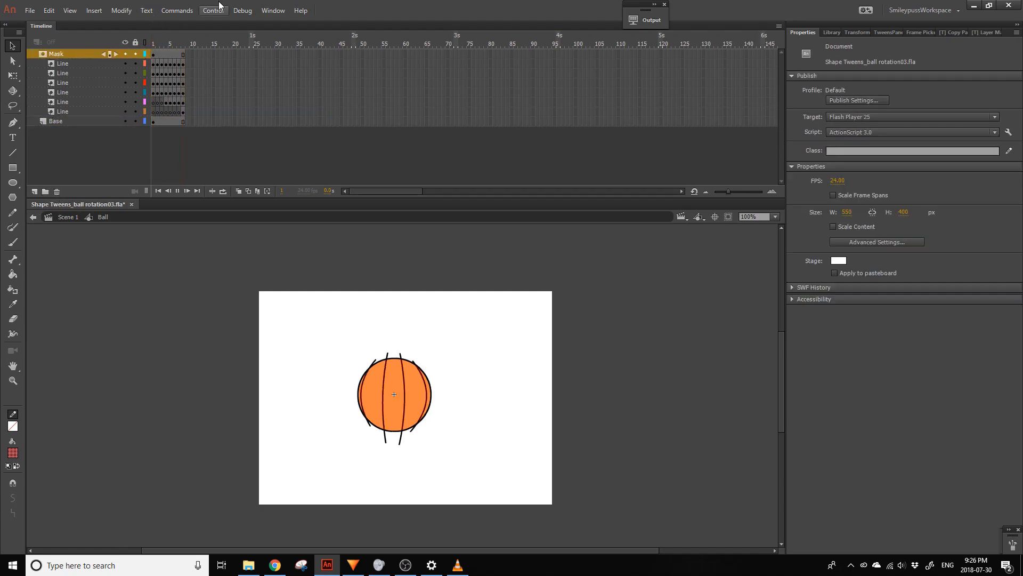
# - Return to the main scene and rotate the ball 90 degrees so its seams run horizontally
pyautogui.doubleClick(225, 274)
pyautogui.press('q')
pyautogui.click(114, 12)
pyautogui.moveTo(143, 142)
pyautogui.click(356, 219)
# - Add a keyframe at frame 21 of the Ball layer and adjust the ball there with Free Transform
pyautogui.click(154, 41)
pyautogui.click(239, 55)
pyautogui.press('F6')
pyautogui.moveTo(434, 358); pyautogui.dragTo(359, 356)
pyautogui.click(153, 53)
pyautogui.press('.')
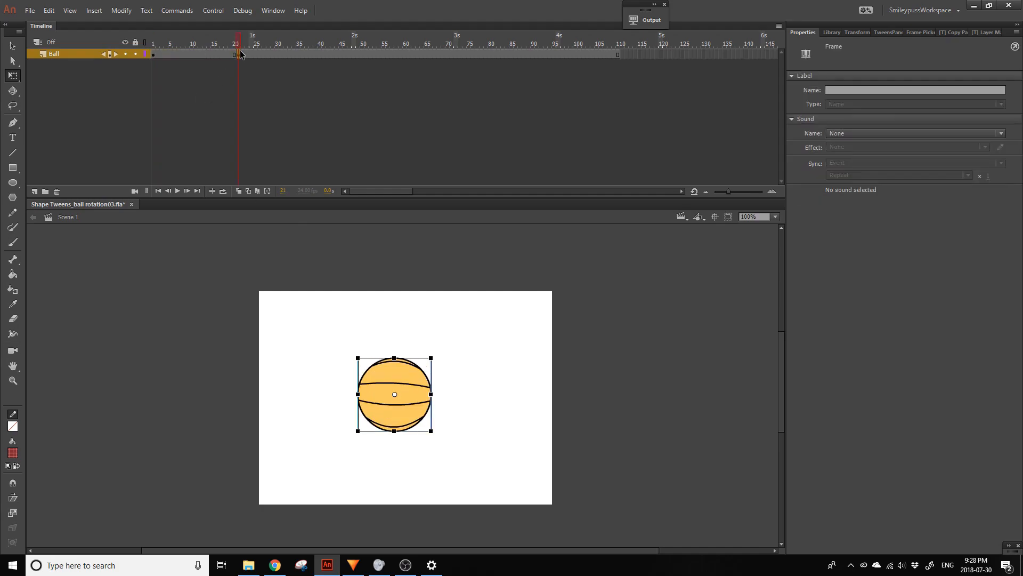
# - Create a classic tween between frames 1 and 21 of the Ball layer and apply an ease preset to it
pyautogui.rightClick(216, 54)
pyautogui.click(250, 84)
pyautogui.click(862, 151)
pyautogui.click(731, 199)
pyautogui.doubleClick(797, 167)
pyautogui.moveTo(217, 43); pyautogui.dragTo(190, 53)
# - Set the looping option of the ball at frame 21 to Single Frame and play the animation
pyautogui.click(239, 54)
pyautogui.click(403, 398)
pyautogui.click(906, 199)
pyautogui.click(874, 229)
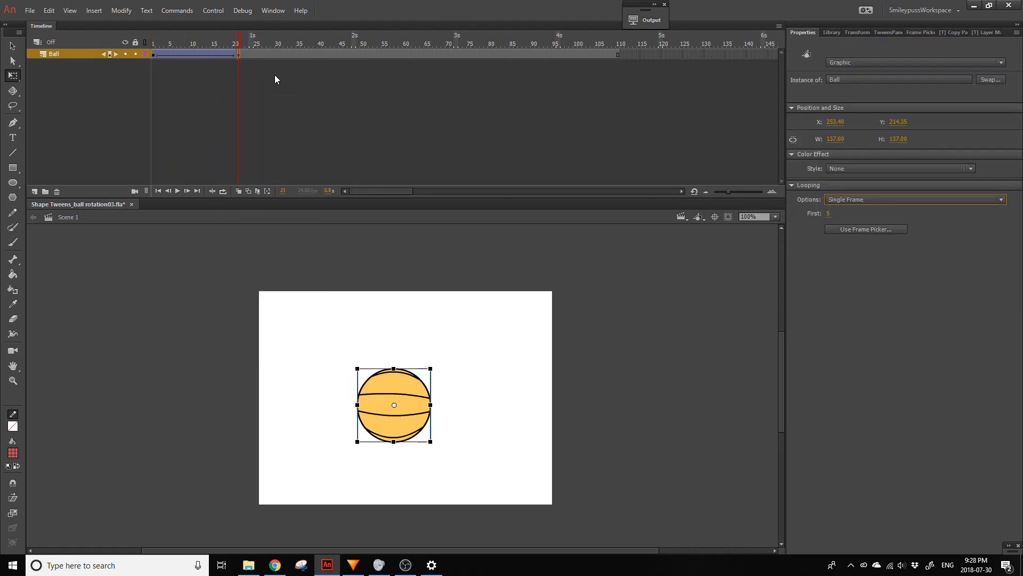
pyautogui.click(153, 44)
pyautogui.press('Return')
# - Add a new layer below the Ball layer and lock the Ball layer
pyautogui.click(153, 44)
pyautogui.click(35, 191)
pyautogui.moveTo(59, 54); pyautogui.dragTo(60, 68)
pyautogui.click(135, 54)
pyautogui.press('z')
pyautogui.moveTo(369, 463)
pyautogui.mouseDown()
pyautogui.moveTo(475, 402)
pyautogui.moveTo(492, 359)
pyautogui.mouseUp()
# - Draw a flat grey oval shadow beneath the ball on the new layer and add a keyframe at frame 21
pyautogui.press('o')
pyautogui.click(12, 453)
pyautogui.click(33, 343)
pyautogui.moveTo(219, 411); pyautogui.dragTo(360, 424)
pyautogui.keyDown('ctrl'); pyautogui.click(359, 417); pyautogui.keyUp('ctrl')
pyautogui.press('v')
pyautogui.click(239, 64)
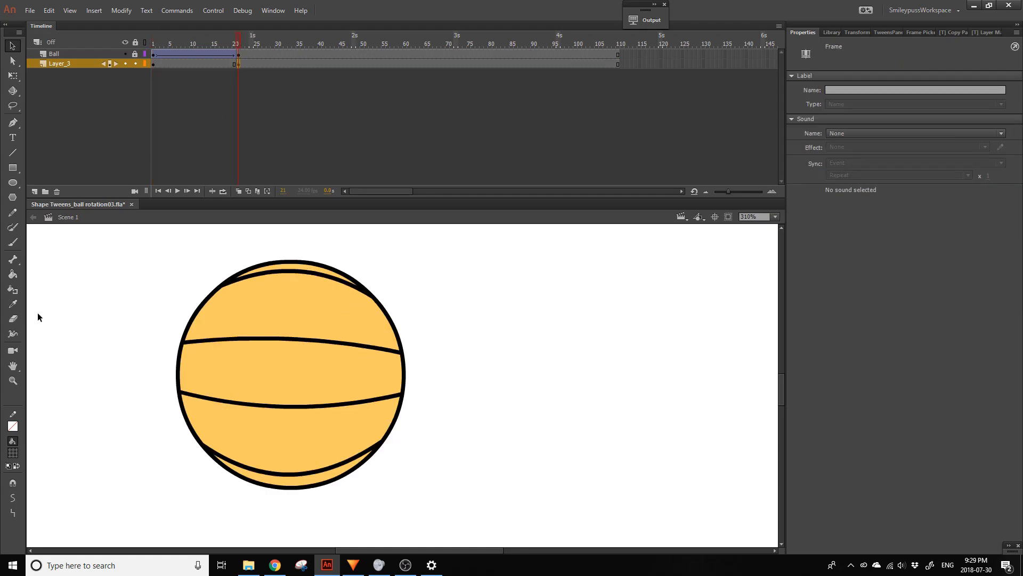
pyautogui.hotkey('shift', 'Right')
pyautogui.hotkey('shift', 'Right')
pyautogui.hotkey('shift', 'Right')
pyautogui.hotkey('shift', 'Right')
pyautogui.hotkey('shift', 'Right')
pyautogui.press('q')
pyautogui.hotkey('ctrl', 'z')
pyautogui.hotkey('ctrl', 'z')
pyautogui.hotkey('ctrl', 'z')
pyautogui.hotkey('ctrl', 'z')
pyautogui.hotkey('ctrl', 'z')
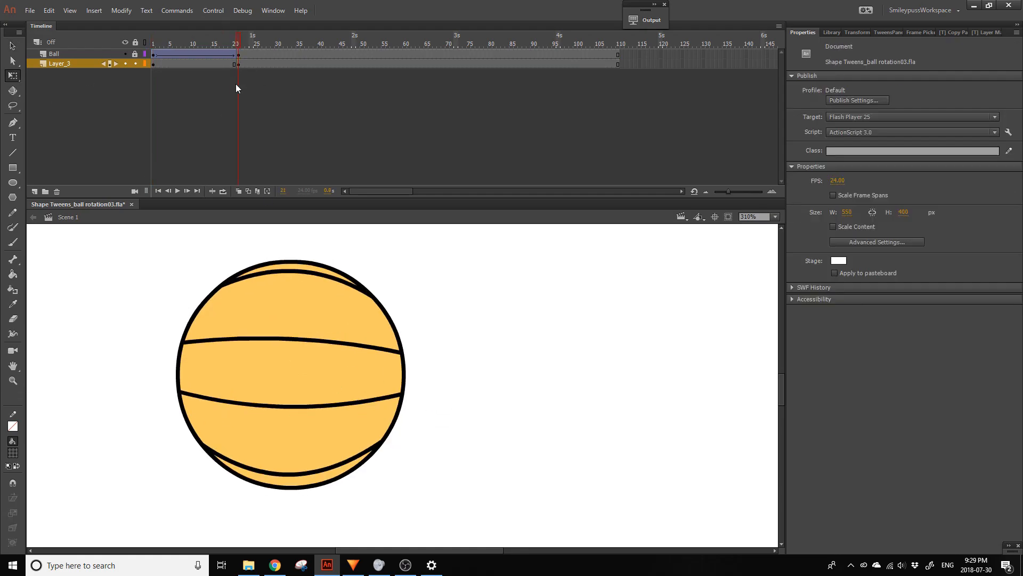
# - Resize and reposition the shadow at frame 21 so it sits directly under the ball
pyautogui.click(244, 65)
pyautogui.moveTo(364, 413); pyautogui.dragTo(414, 493)
pyautogui.moveTo(356, 507)
pyautogui.mouseDown()
pyautogui.moveTo(369, 481)
pyautogui.moveTo(360, 495)
pyautogui.mouseUp()
# - Create a shape tween for the shadow between frames 1 and 21, apply an ease preset and play the animation
pyautogui.rightClick(201, 64)
pyautogui.click(243, 81)
pyautogui.click(877, 151)
pyautogui.click(725, 201)
pyautogui.doubleClick(802, 167)
pyautogui.press('Return')
pyautogui.click(13, 381)
pyautogui.click(326, 411)
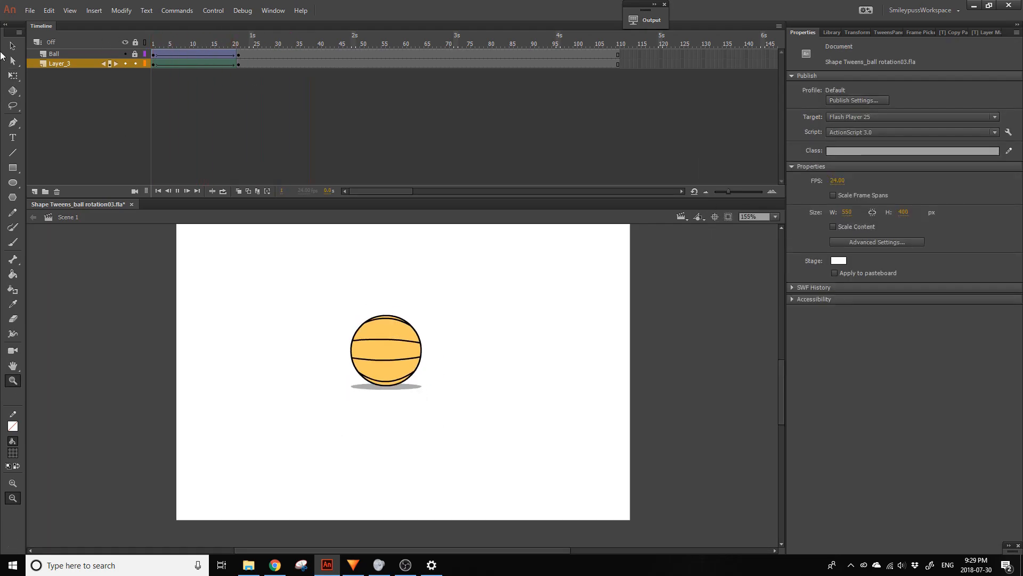